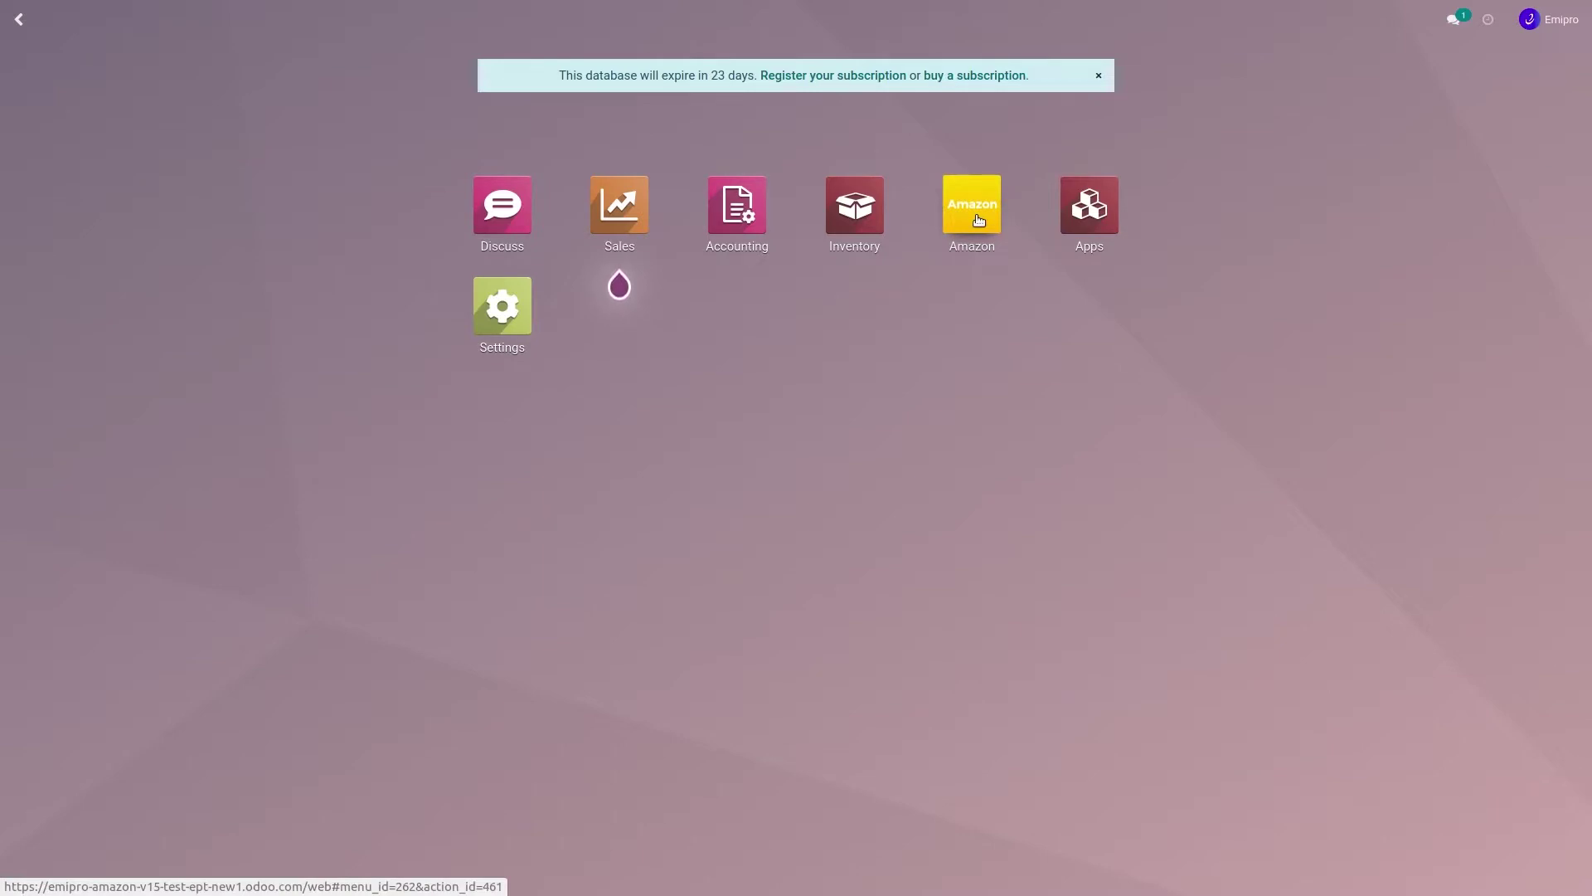
# Step: Open the Amazon app's settings and select Amazon_EU as the seller to configure
pyautogui.click(978, 219)
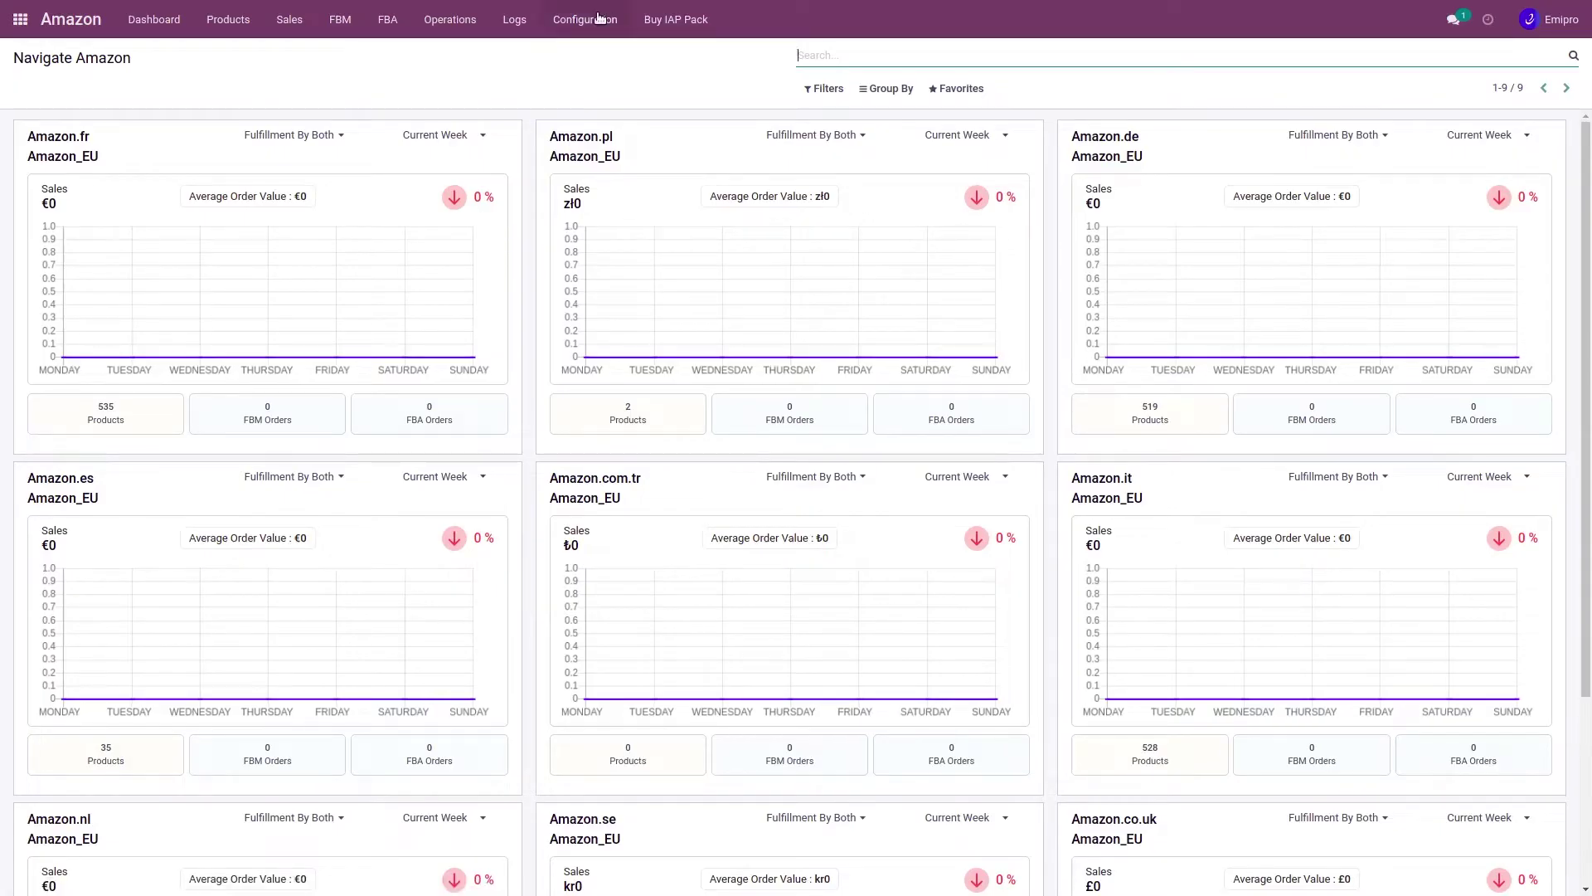
pyautogui.click(597, 19)
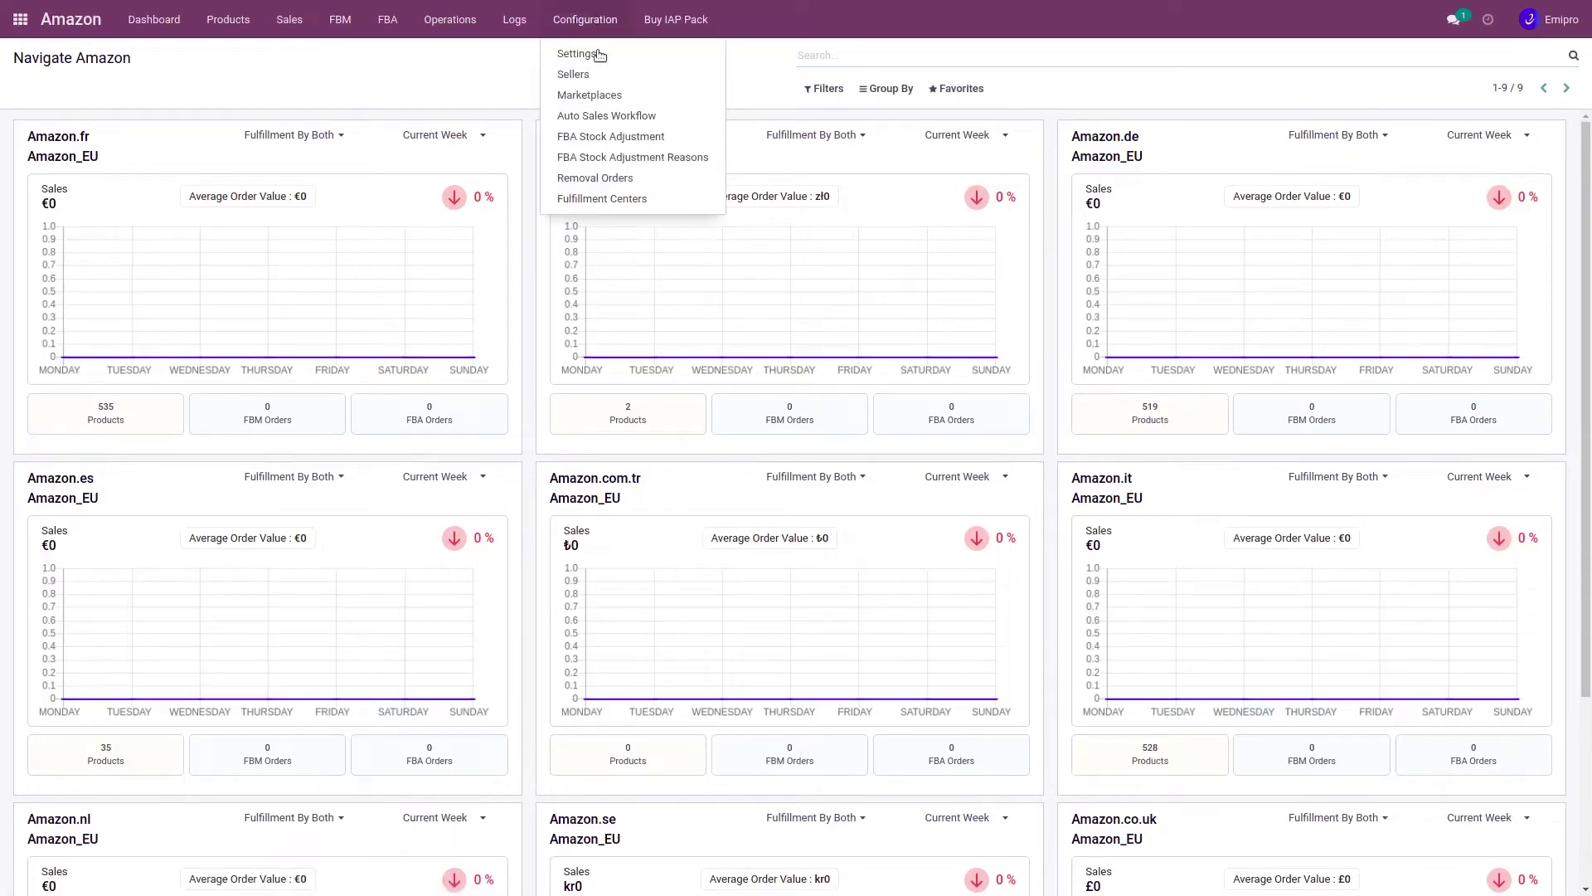
pyautogui.click(590, 58)
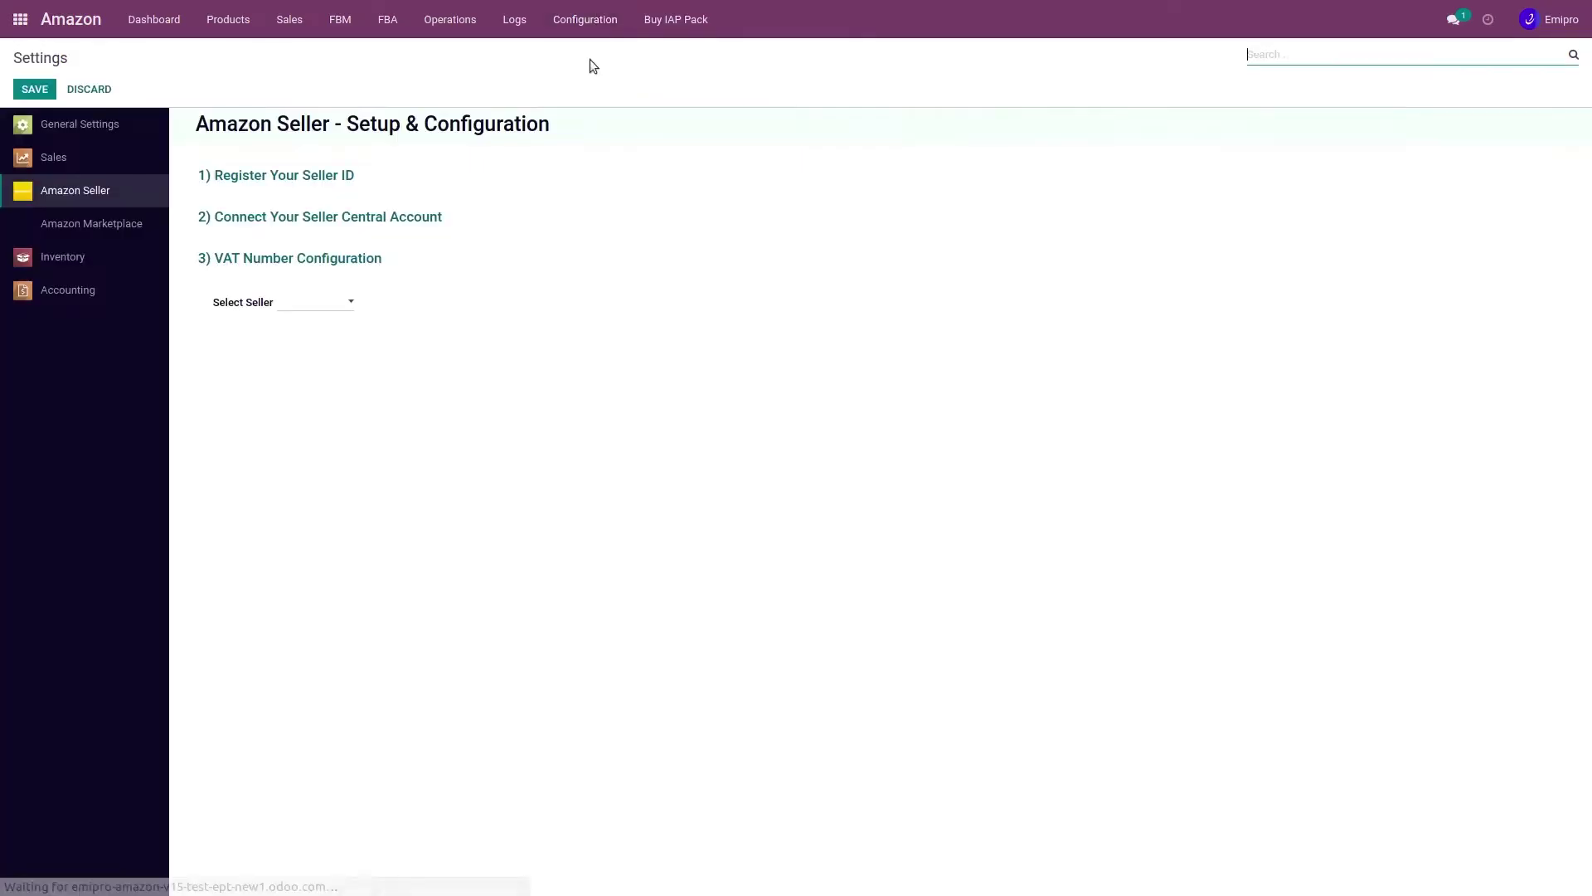
pyautogui.click(300, 305)
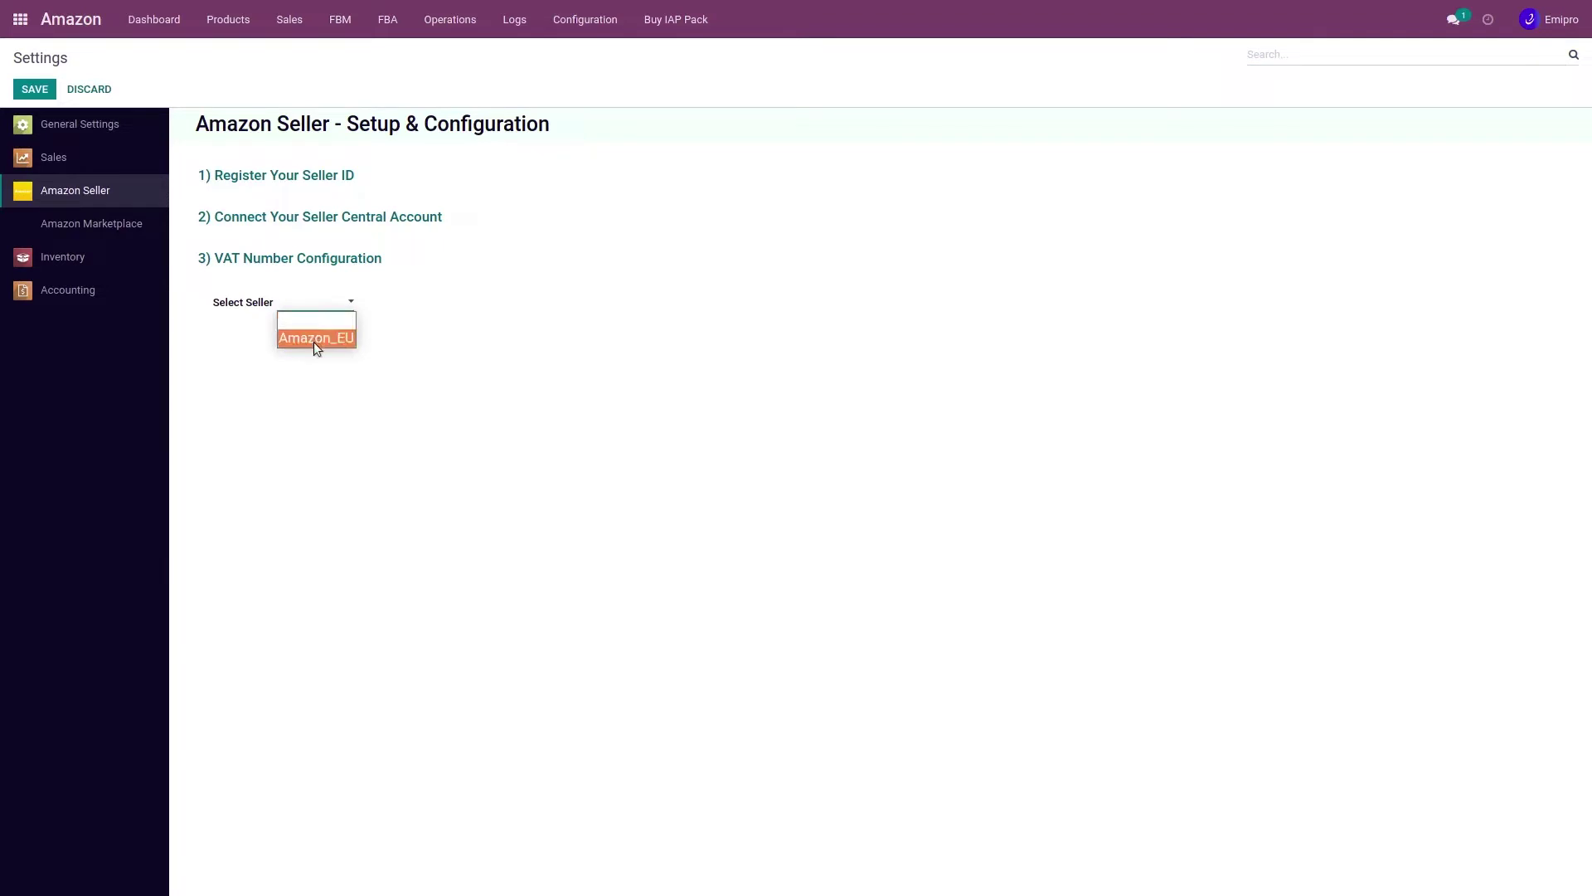
pyautogui.click(316, 342)
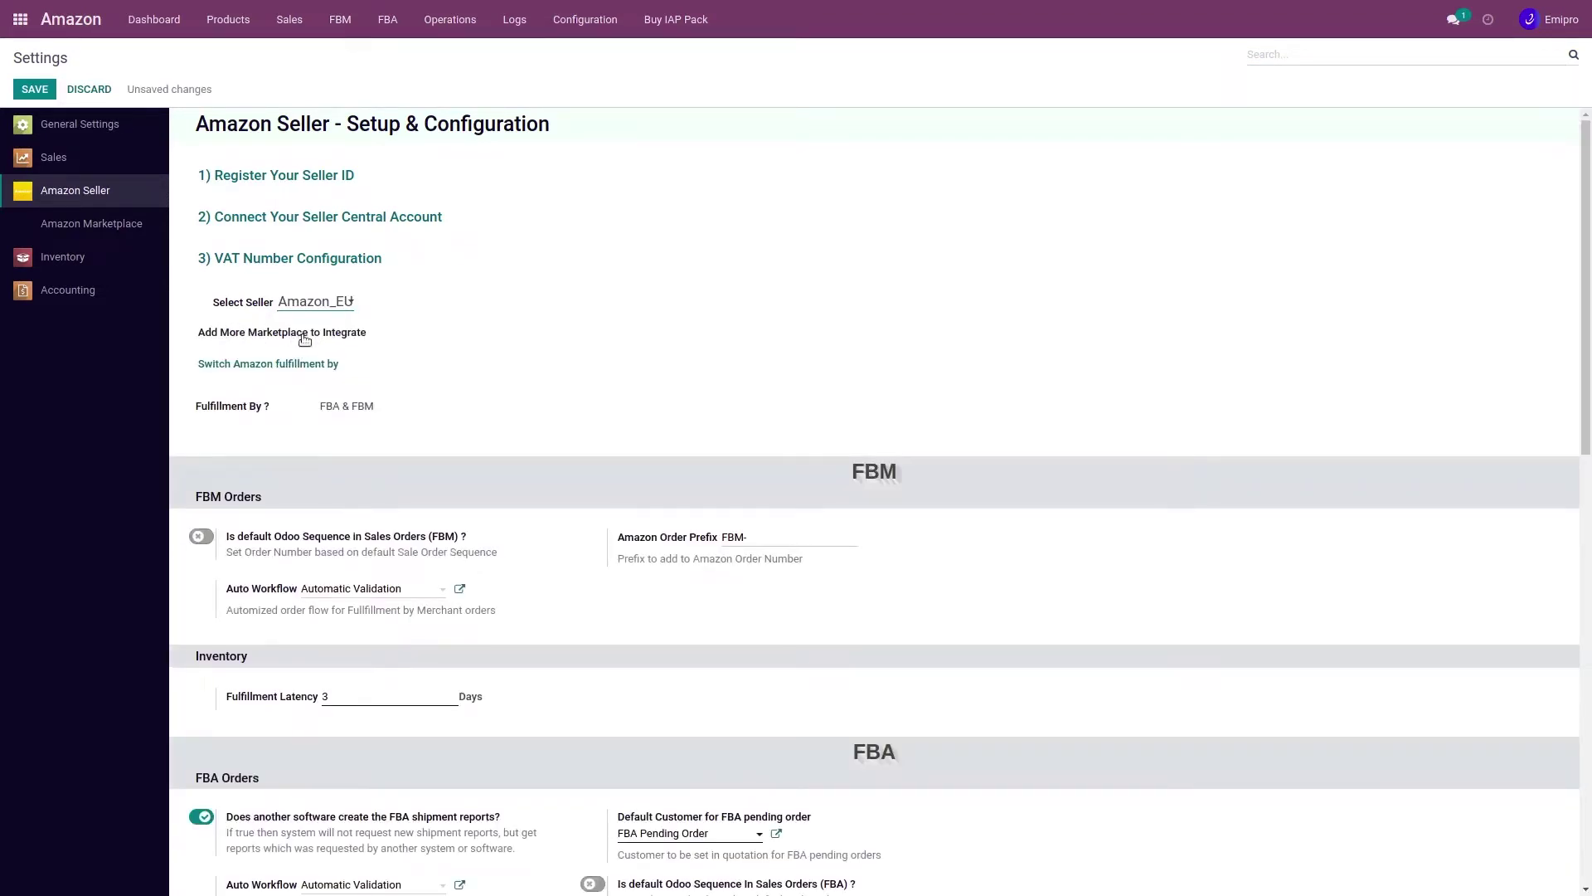
# Step: Open Add More Marketplace to Integrate for the Amazon_EU seller, discarding unsaved settings changes and reselecting the seller as needed
pyautogui.click(305, 339)
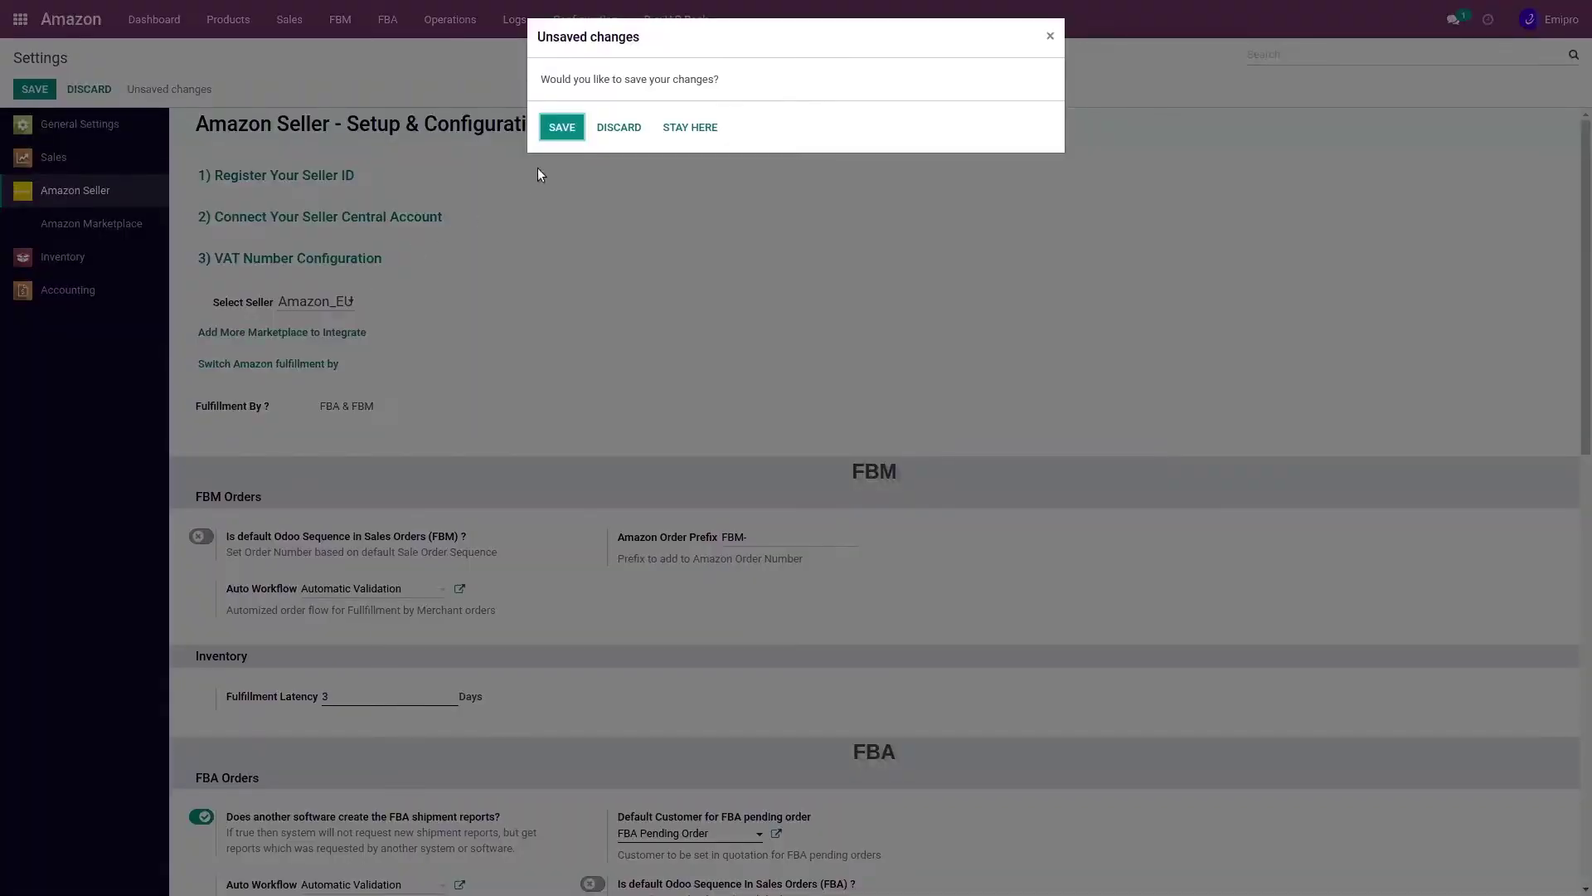
pyautogui.click(619, 127)
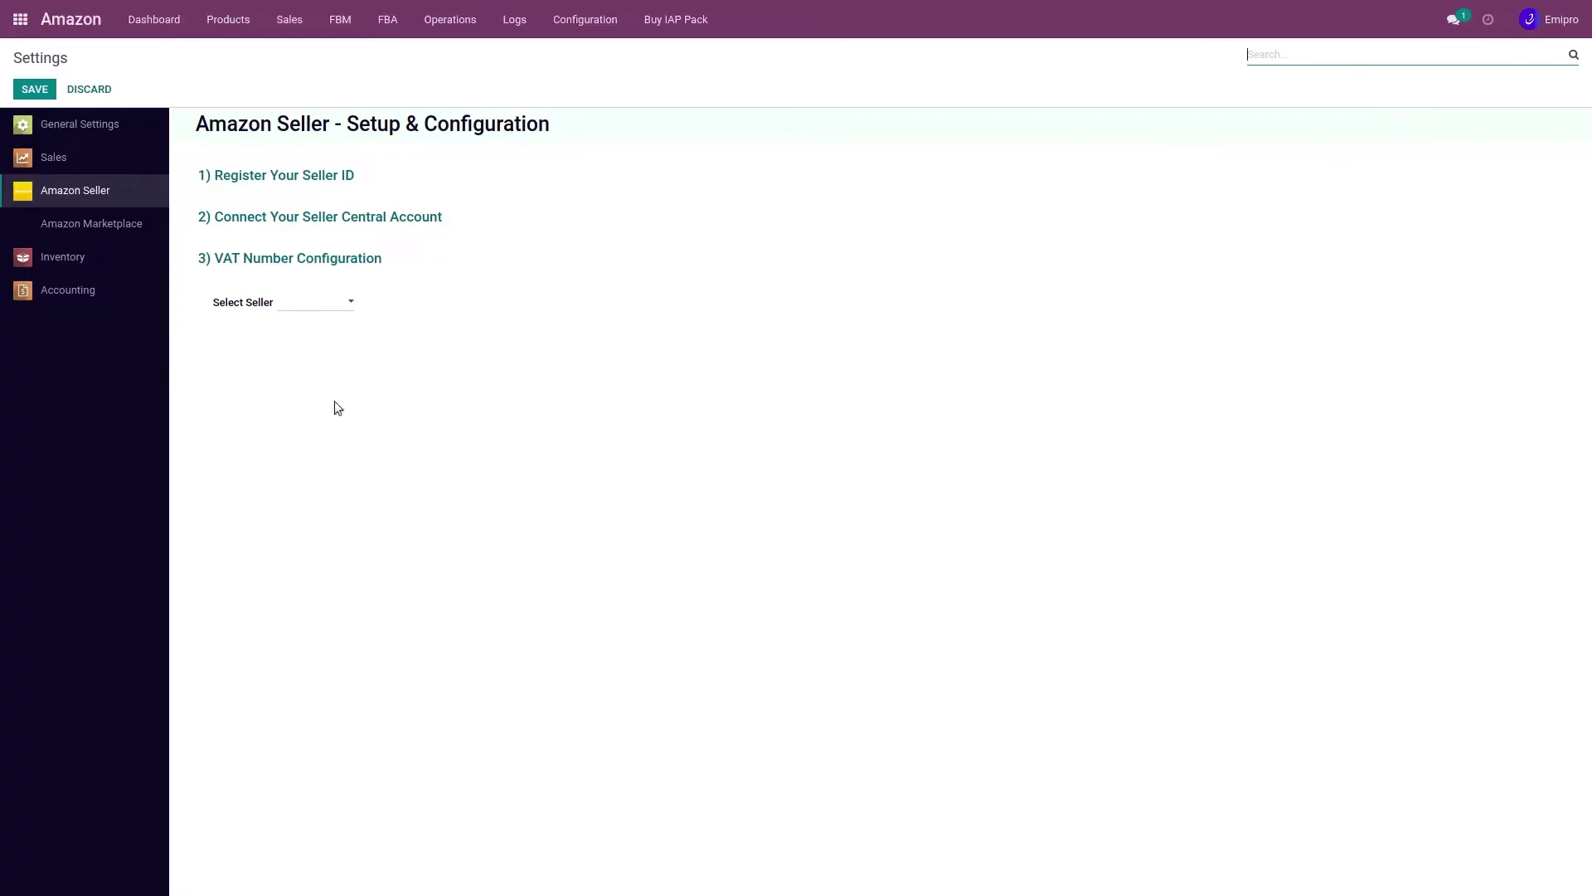
pyautogui.click(308, 305)
pyautogui.click(315, 339)
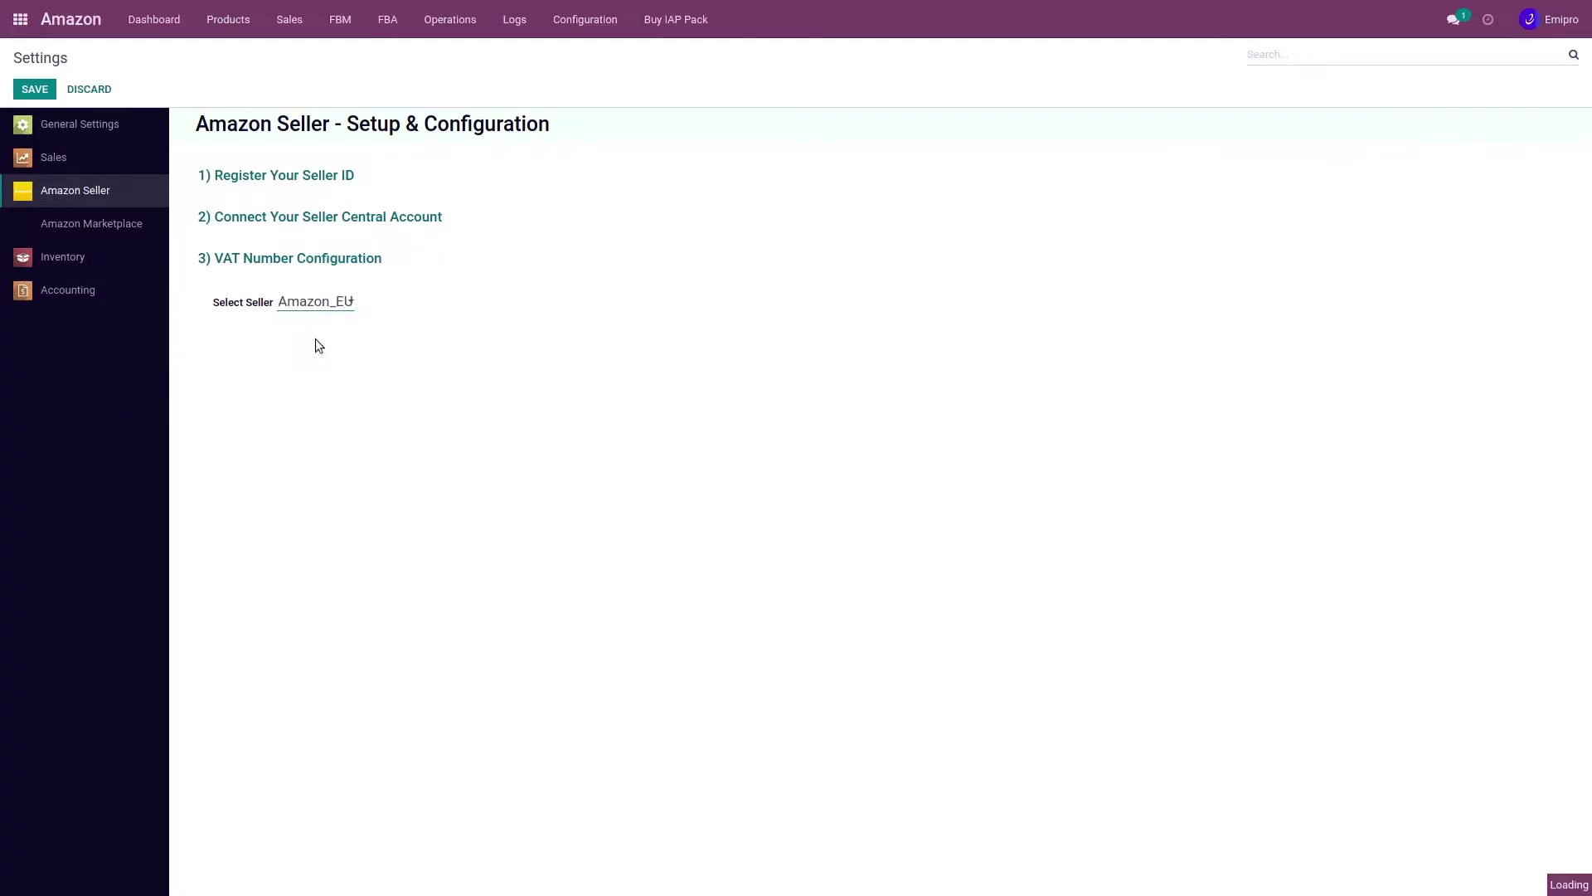
pyautogui.click(315, 337)
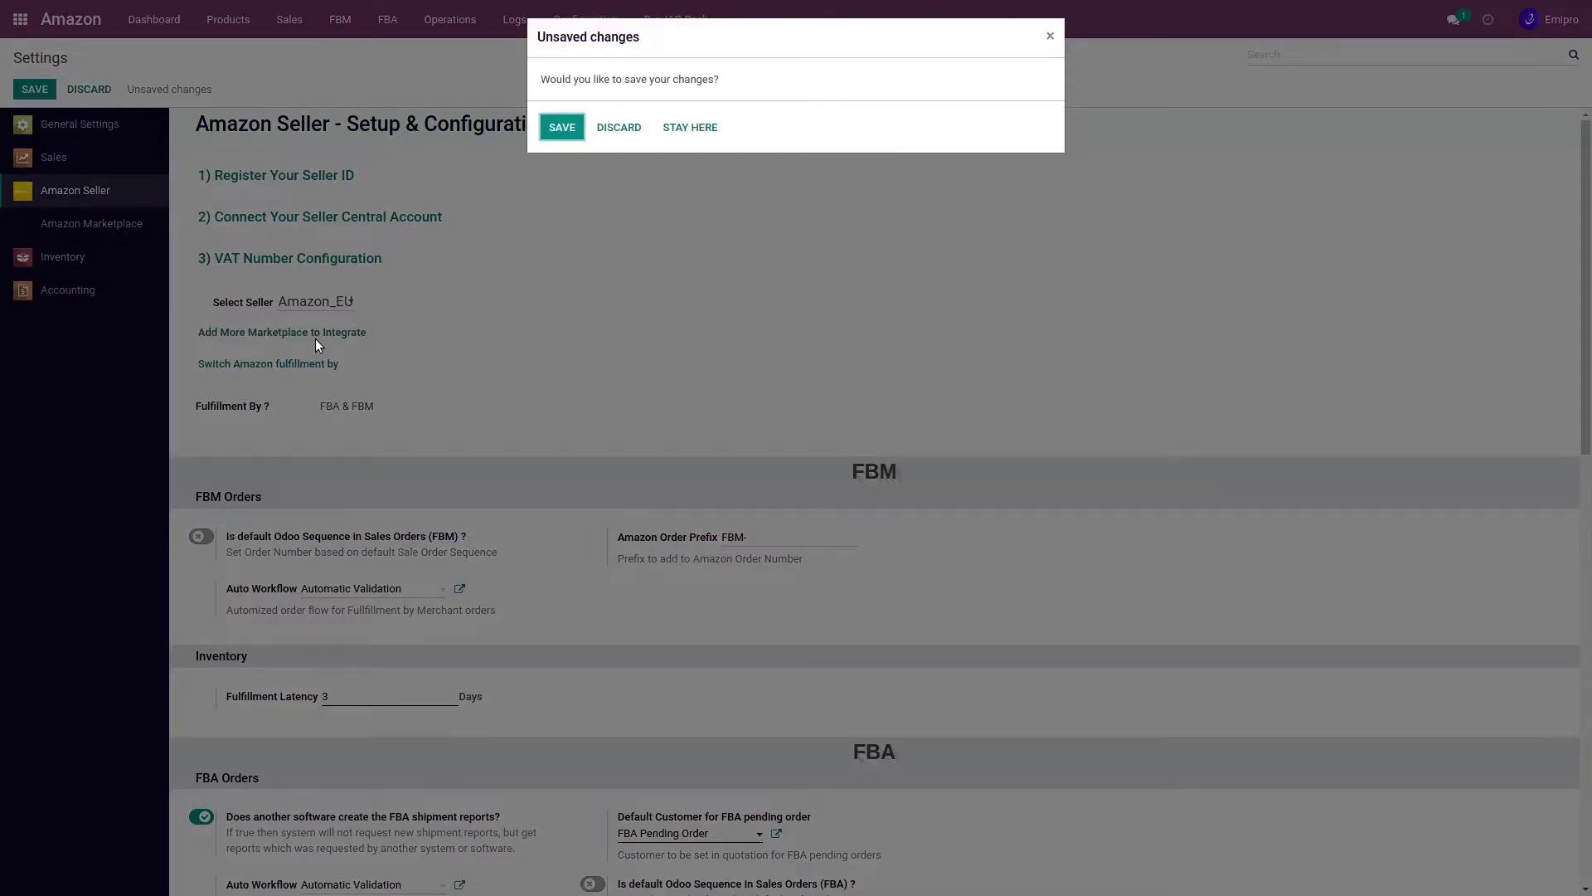
pyautogui.click(622, 127)
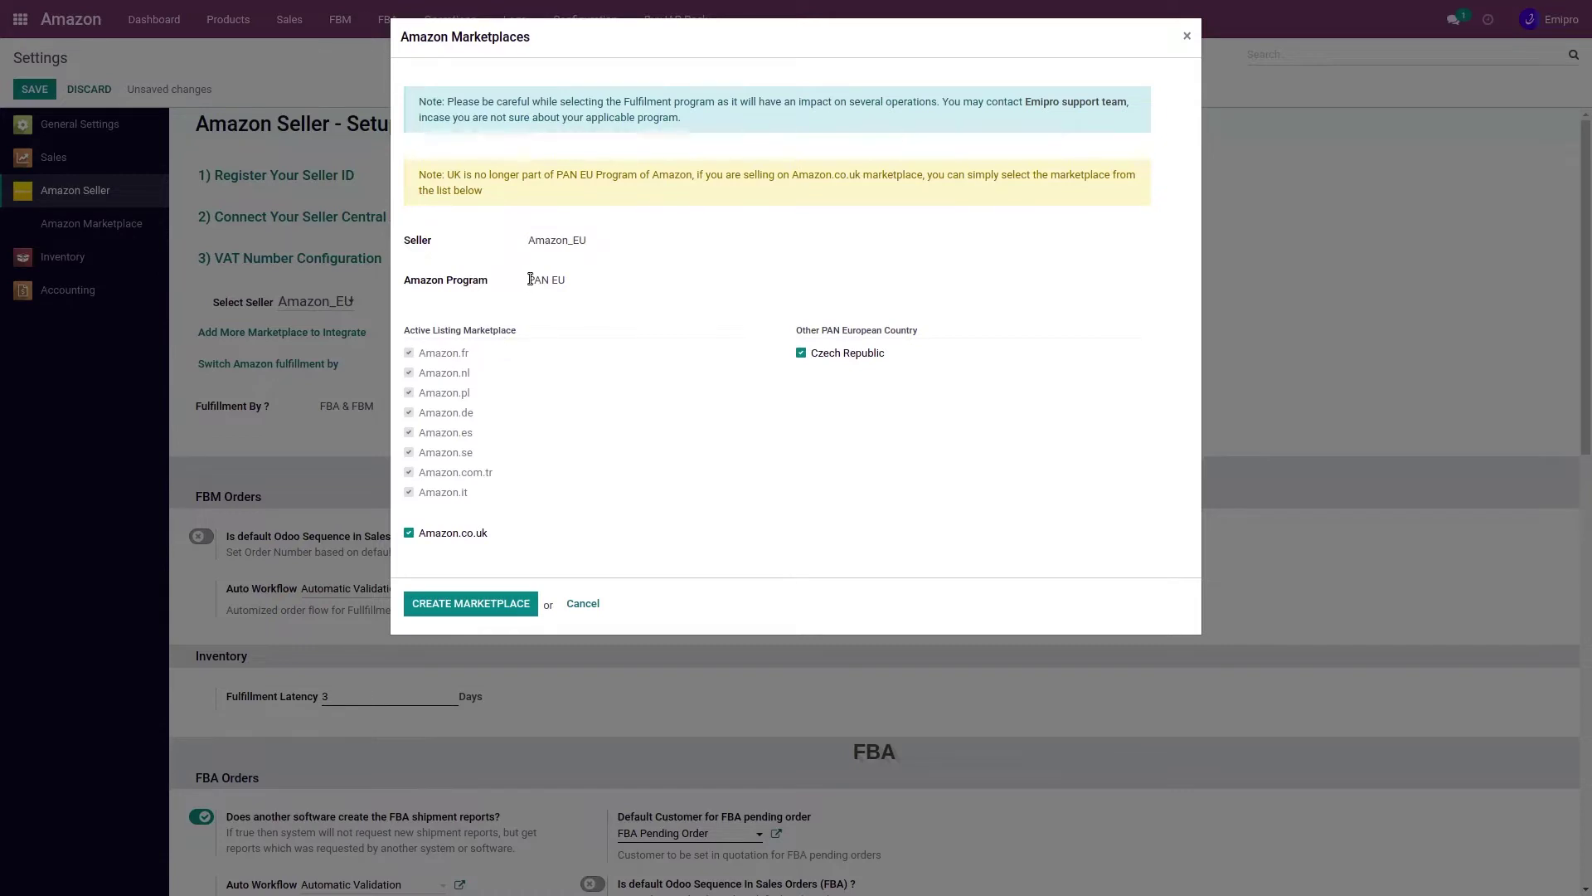
# Step: Review the seller's Amazon Program and Other PAN European Country options, and close the Amazon Marketplaces dialog without creating any
pyautogui.moveTo(530, 279); pyautogui.dragTo(563, 277)
pyautogui.moveTo(804, 332); pyautogui.dragTo(919, 332)
pyautogui.click(581, 605)
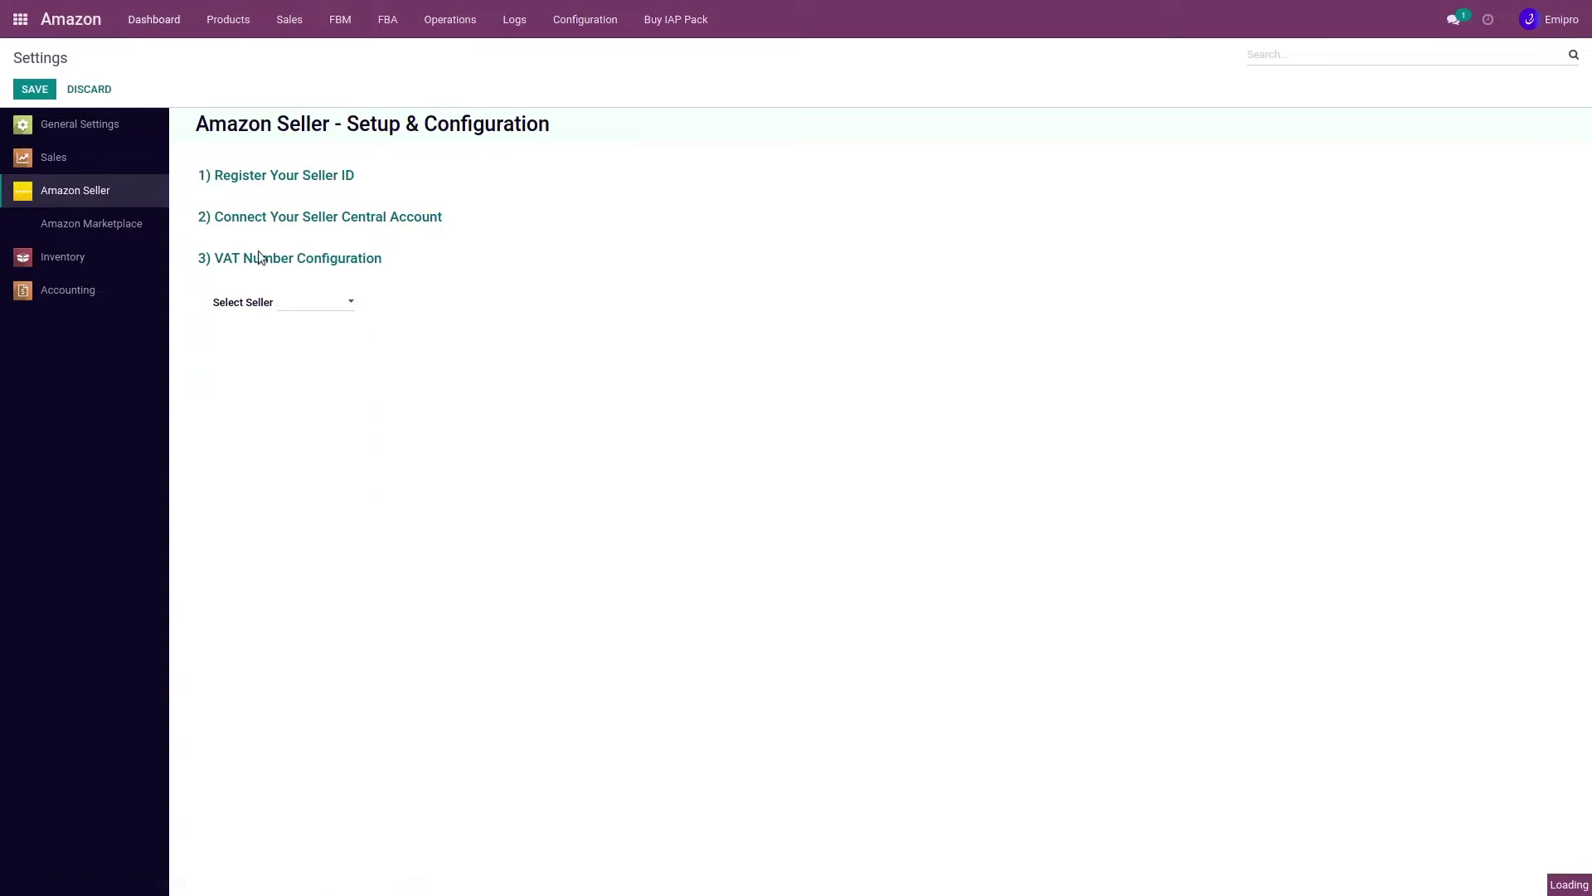
# Step: Return to the Amazon dashboard and look over all the marketplace cards
pyautogui.click(150, 23)
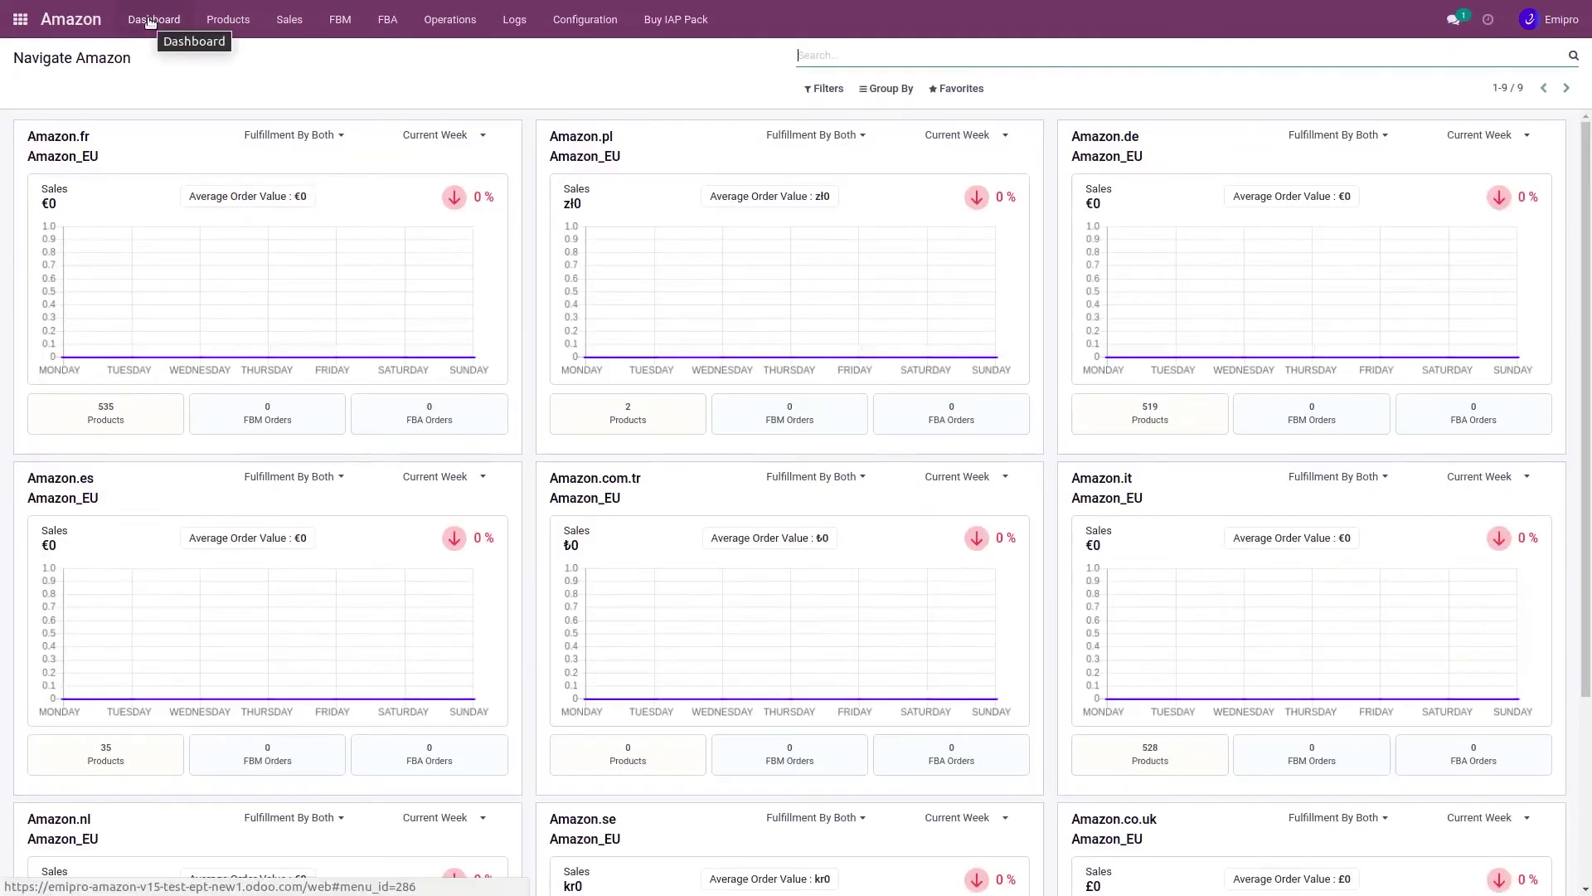
pyautogui.scroll(-3, 919, 555)
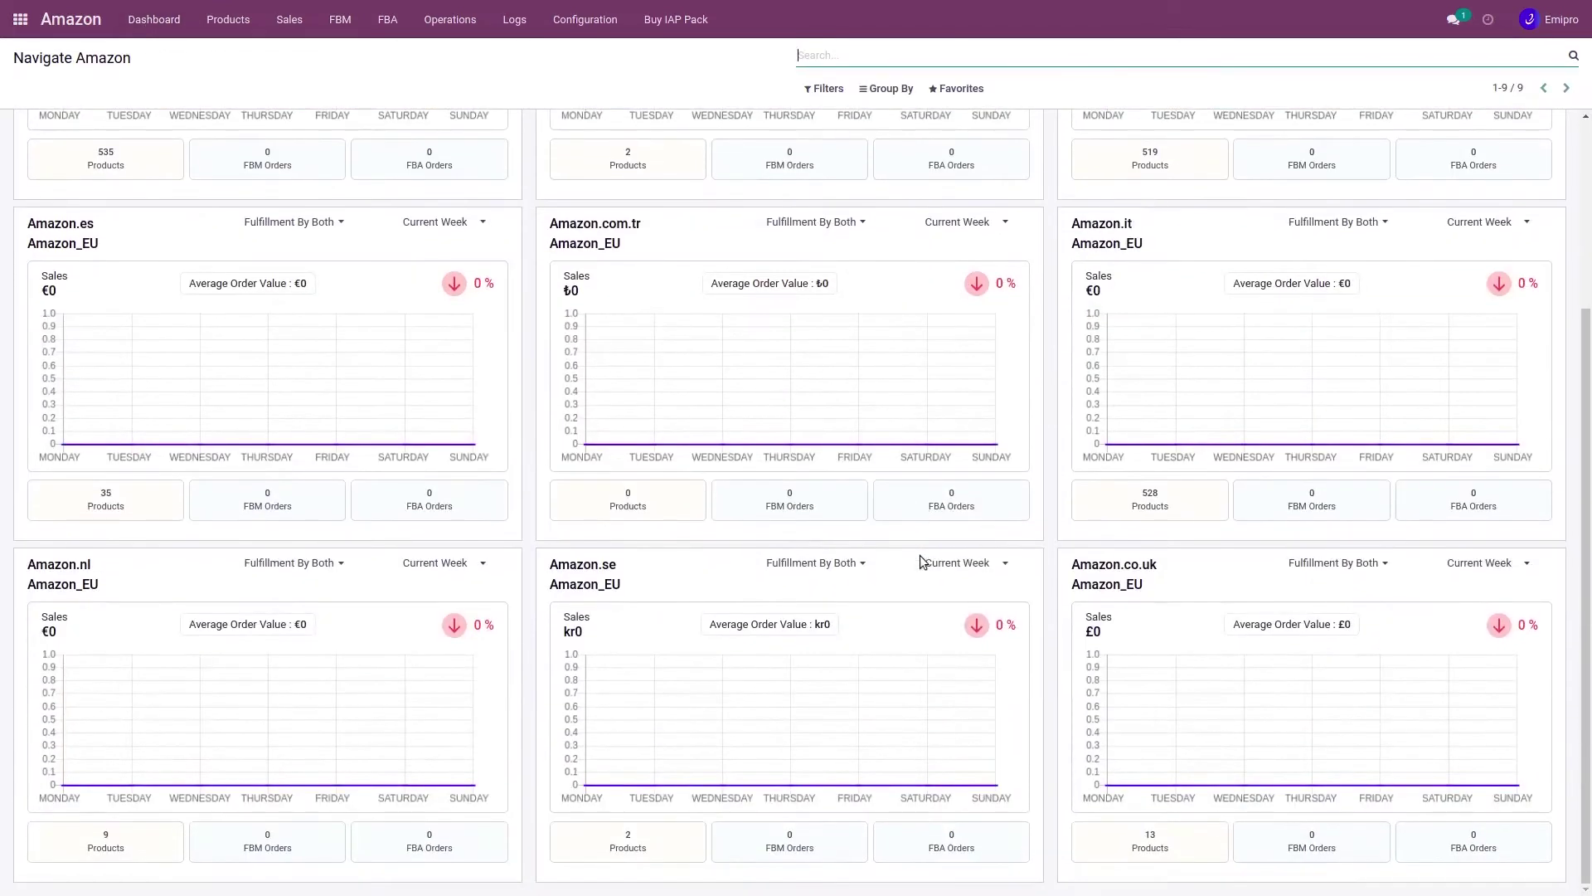
pyautogui.scroll(5, 919, 554)
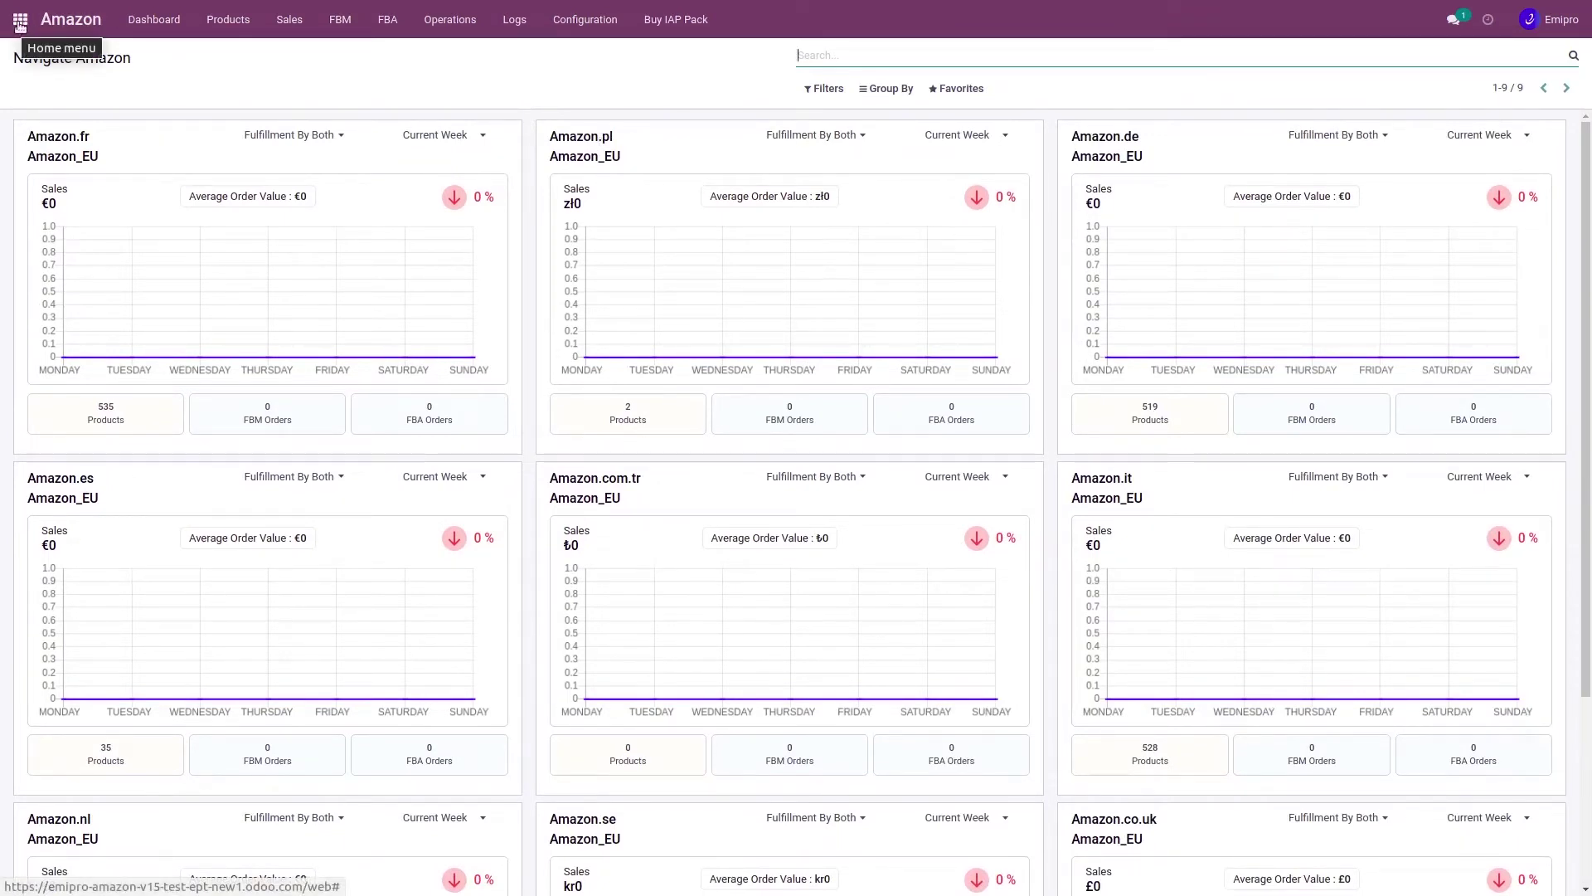
# Step: Switch to the Inventory app and open the list of warehouses to check each one's stock location
pyautogui.click(19, 24)
pyautogui.click(856, 245)
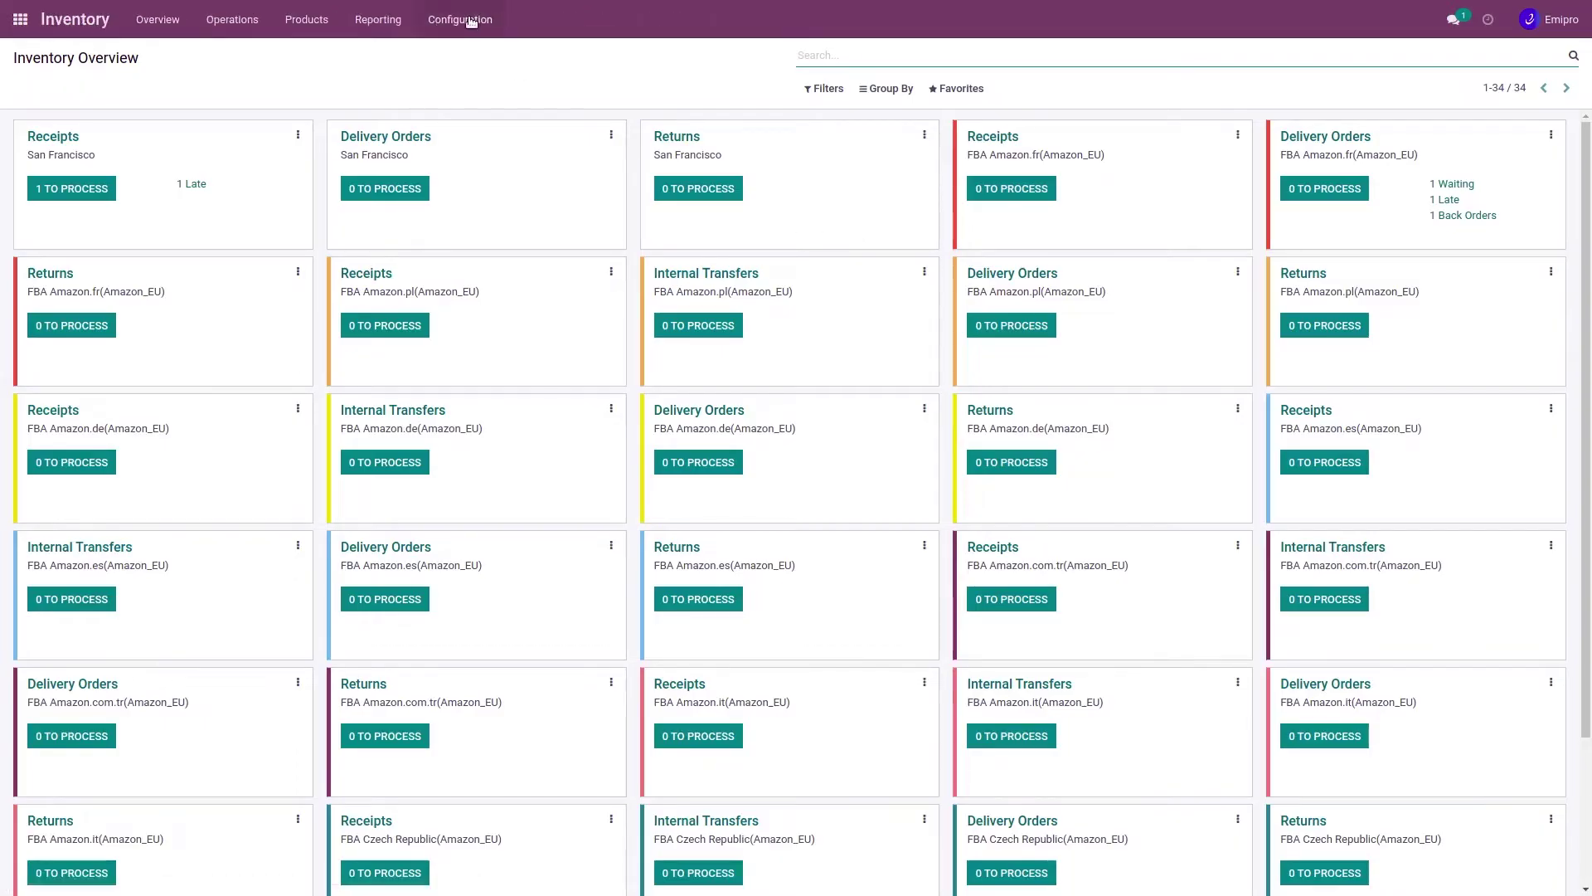
pyautogui.click(469, 20)
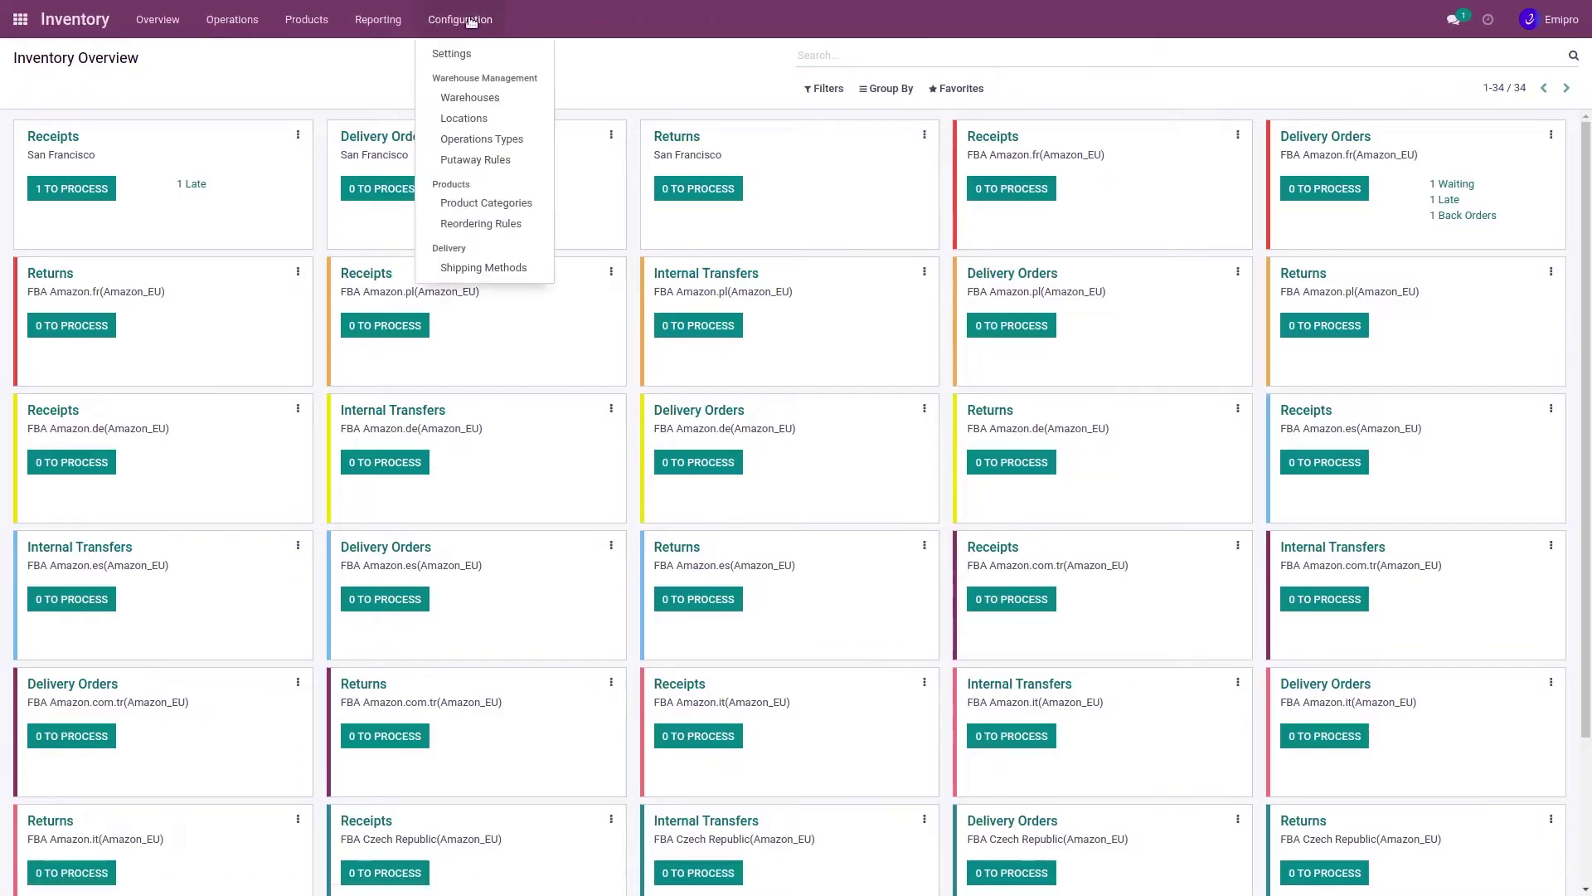
pyautogui.click(471, 100)
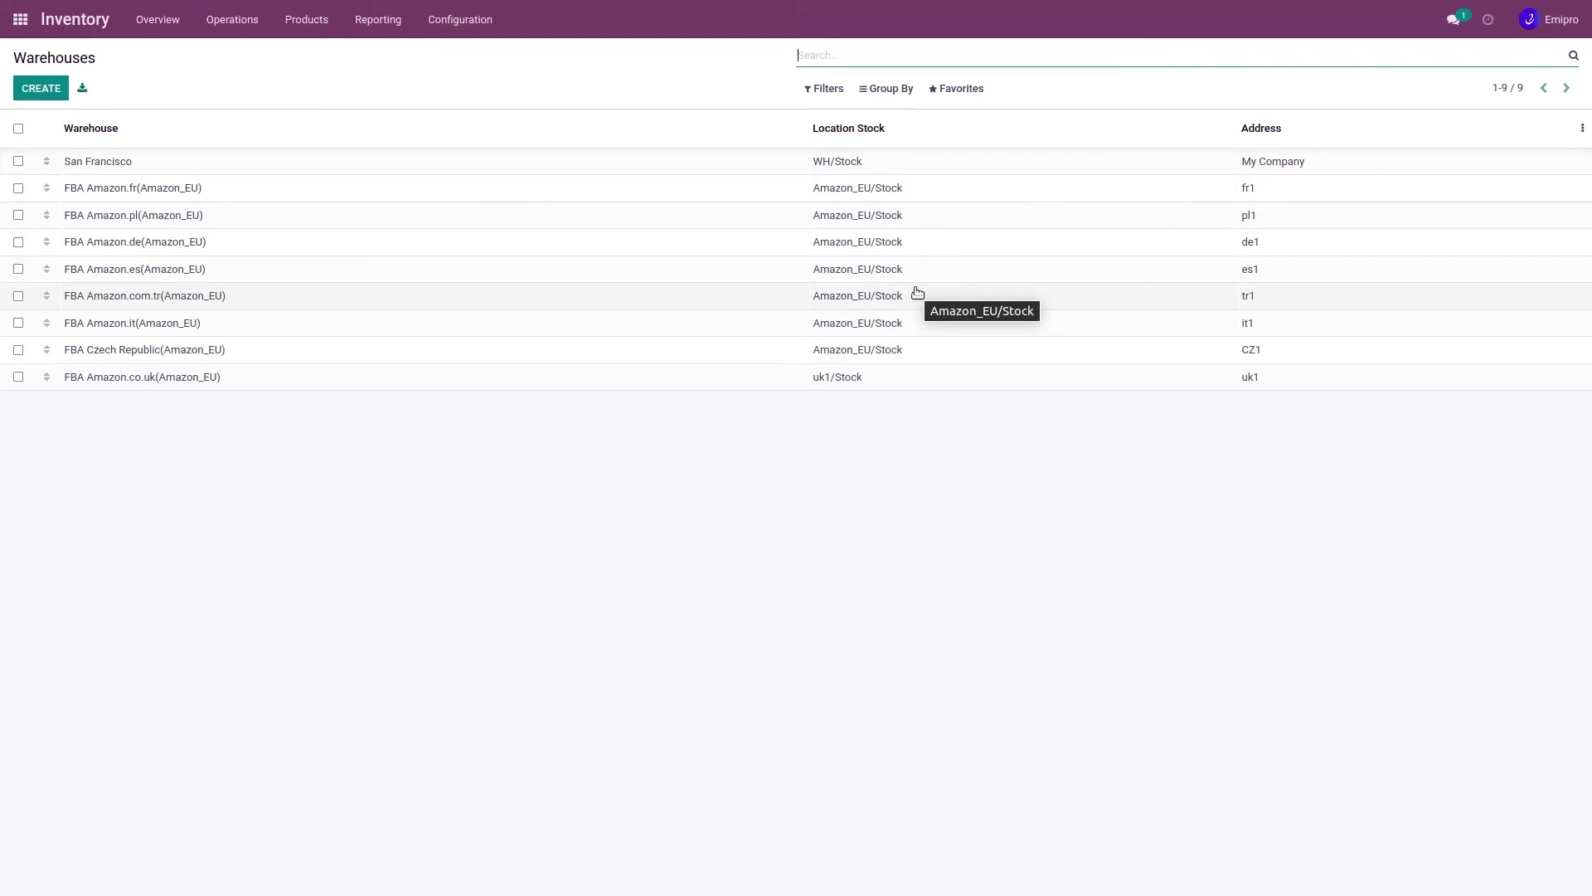
# Step: Open the FBA Amazon.fr(Amazon_EU) warehouse, review its name and fulfillment centers, and return to the warehouse list
pyautogui.click(196, 188)
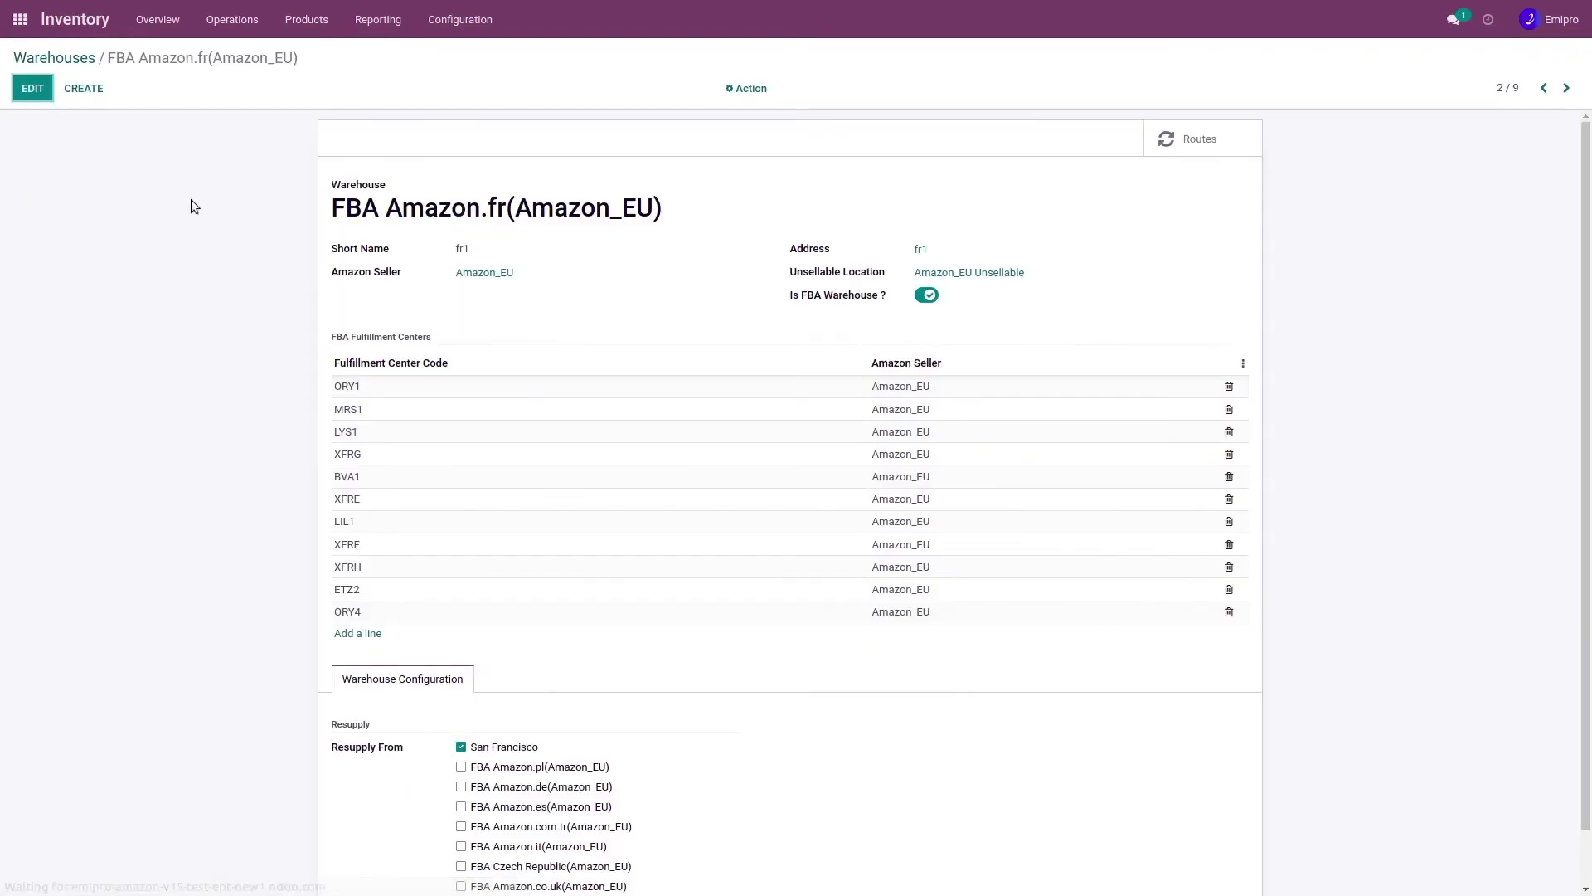
pyautogui.moveTo(335, 209); pyautogui.dragTo(653, 209)
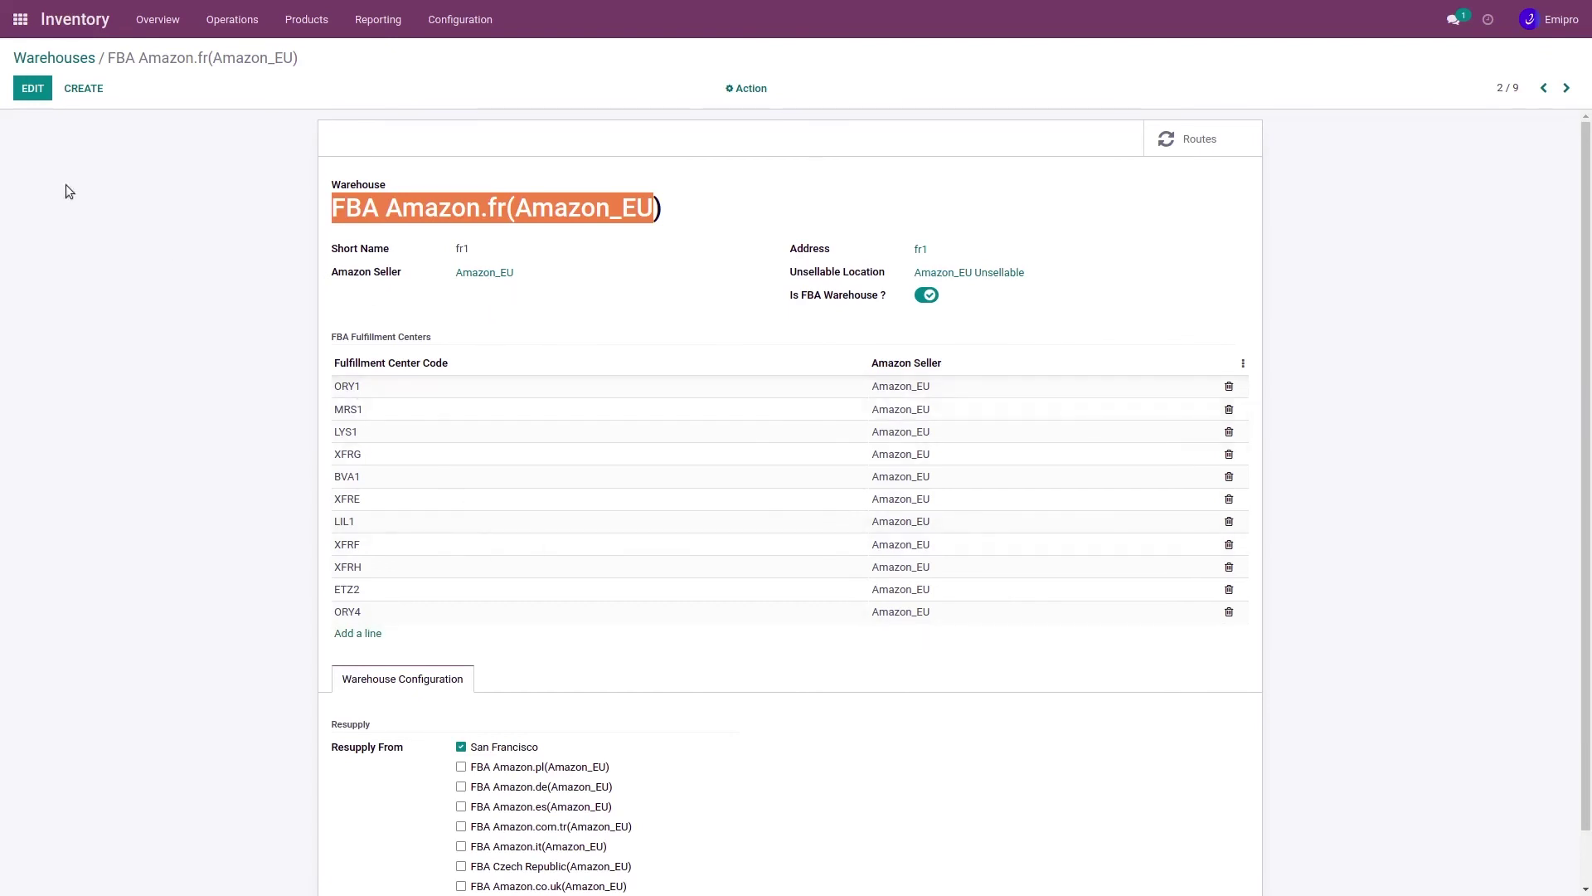
pyautogui.click(55, 57)
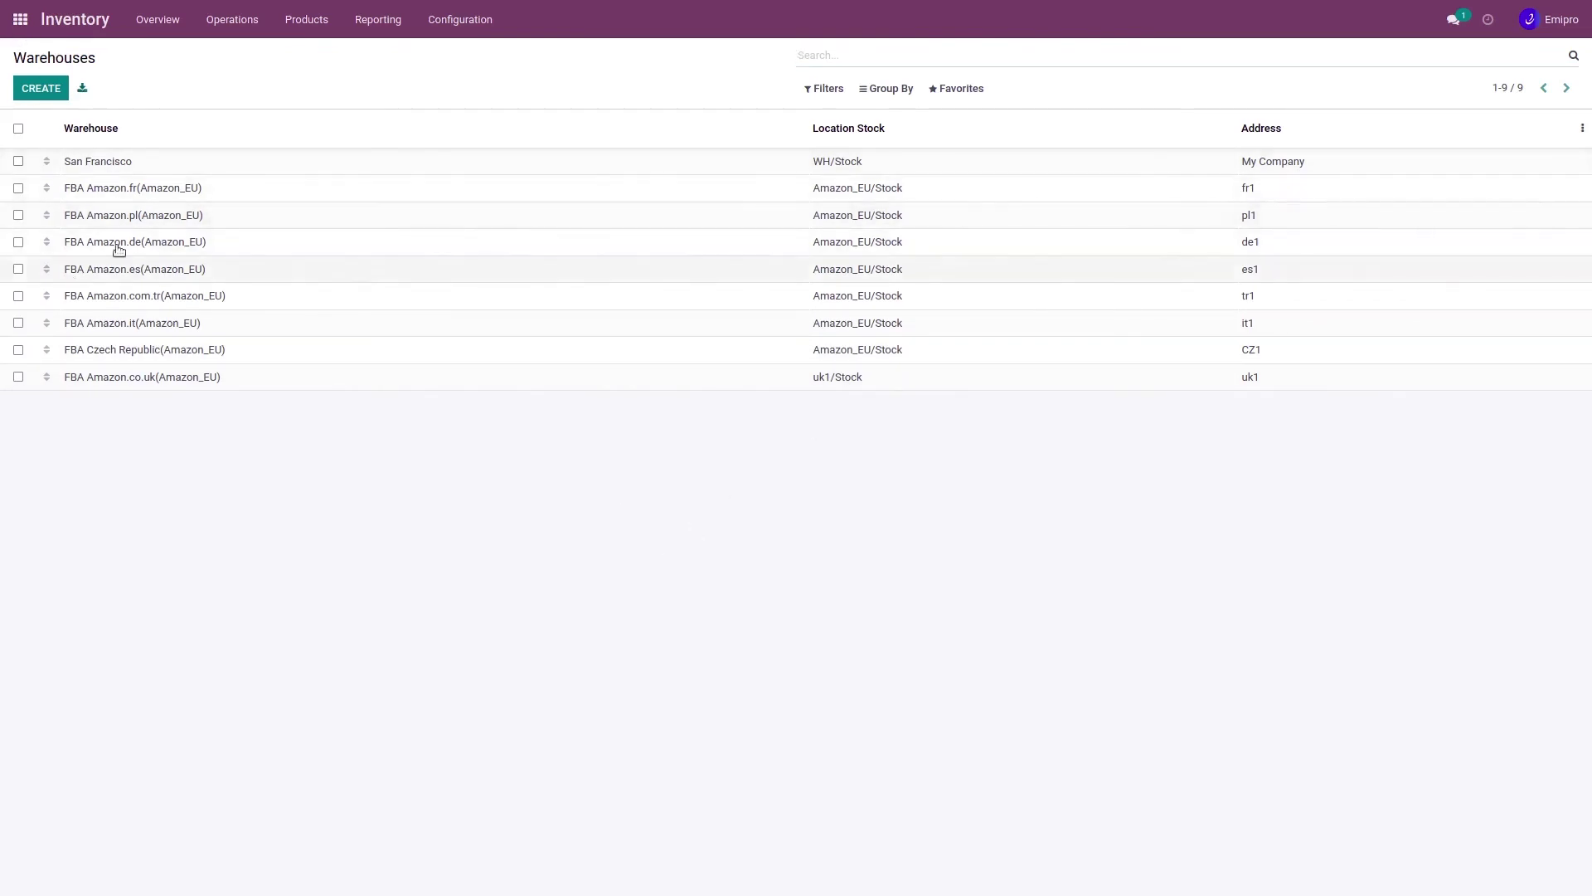
# Step: Switch back to the Amazon app and open its Amazon Marketplace settings
pyautogui.click(21, 19)
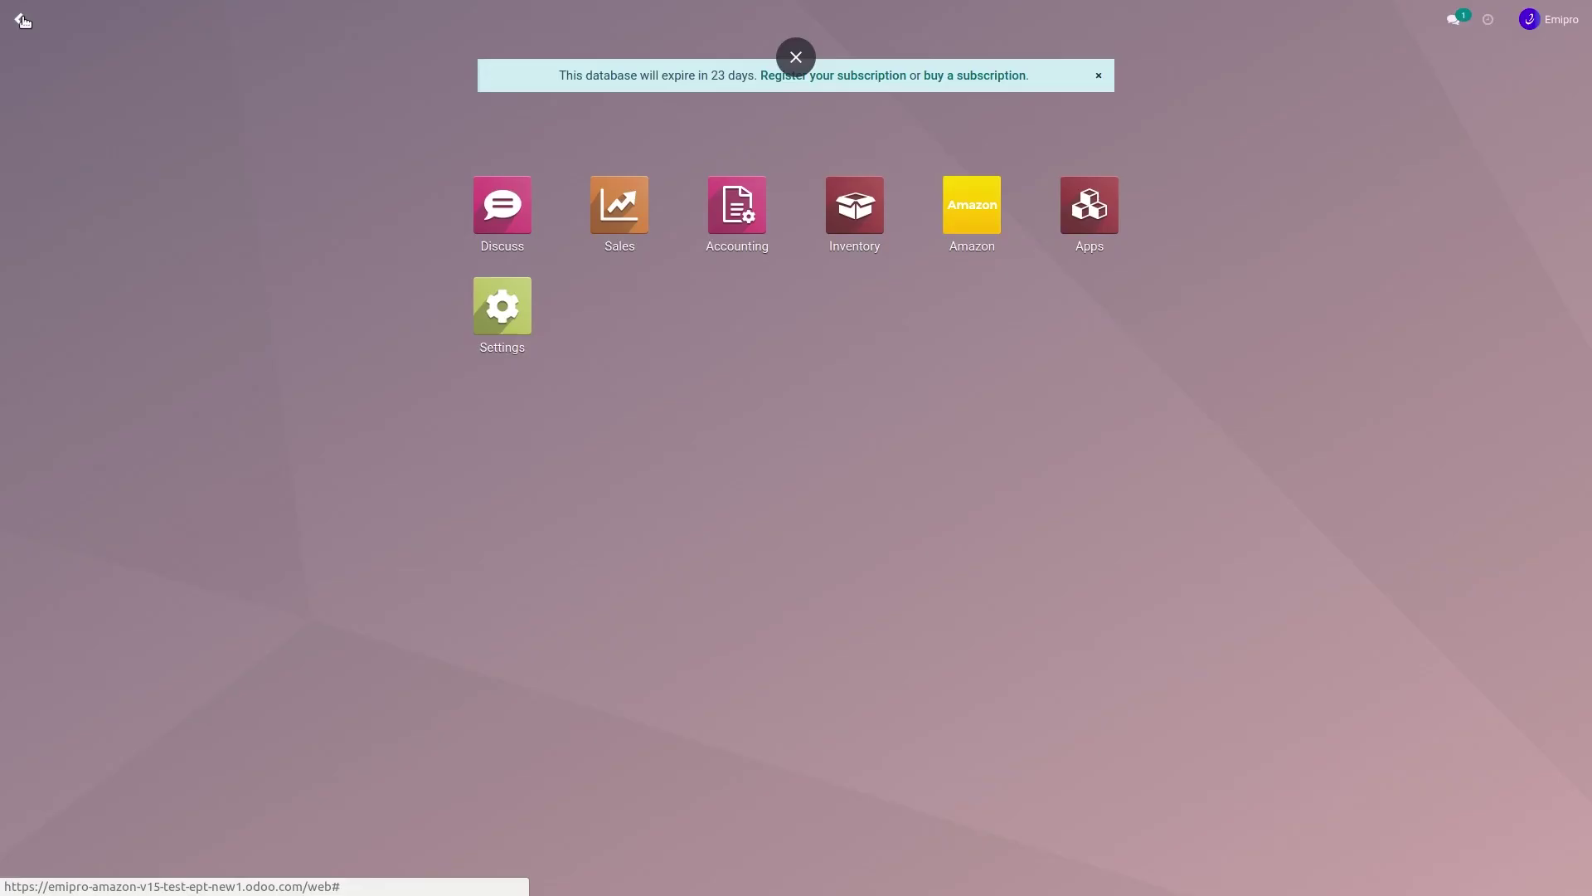
pyautogui.click(974, 235)
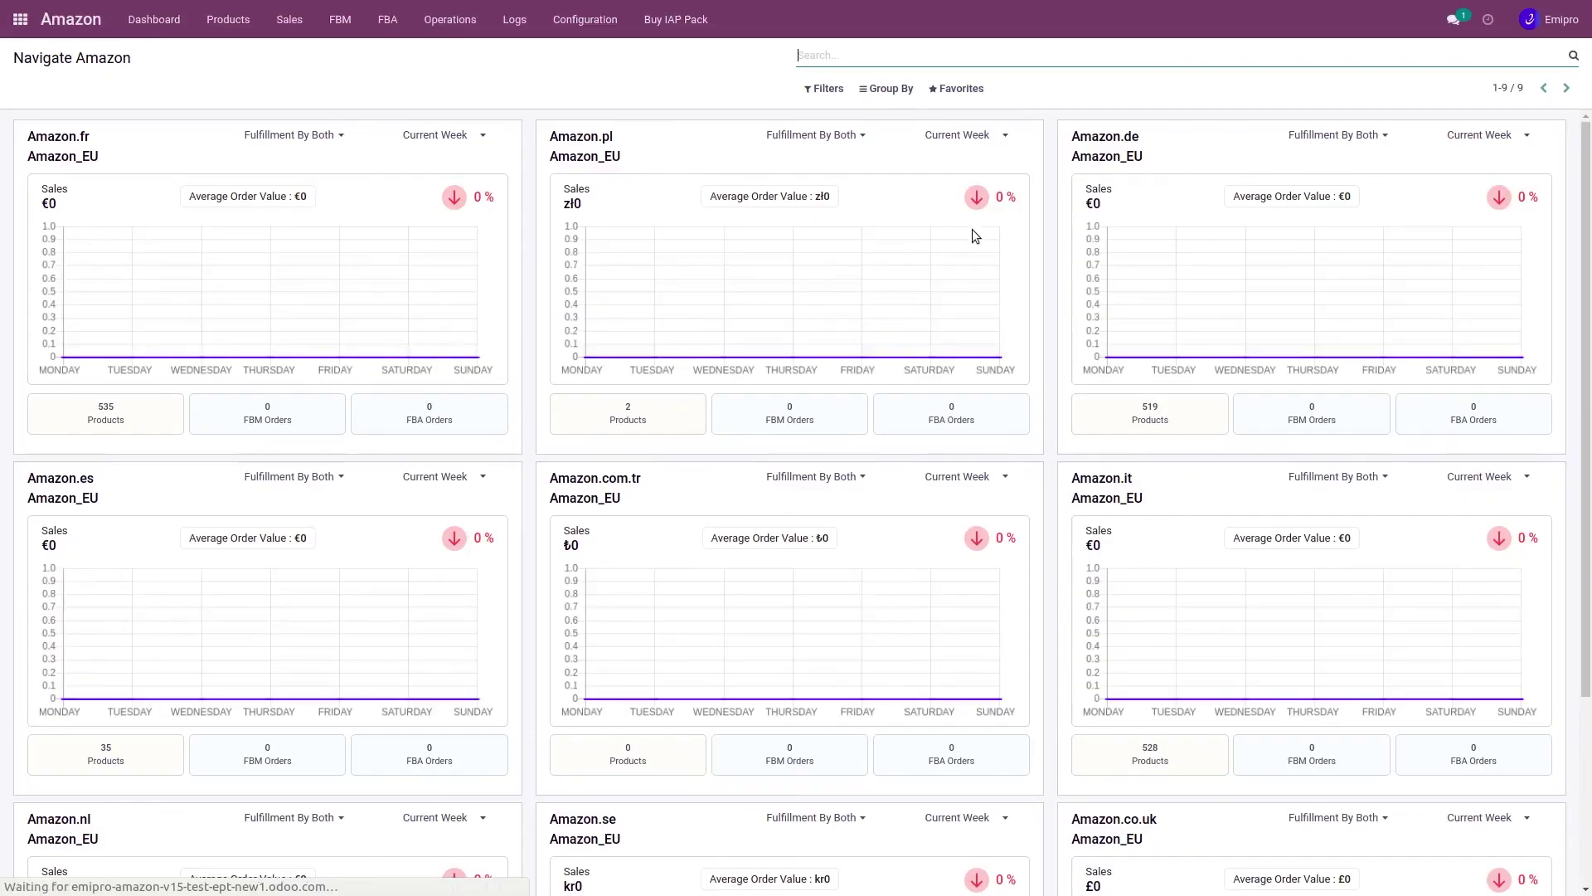
pyautogui.click(585, 19)
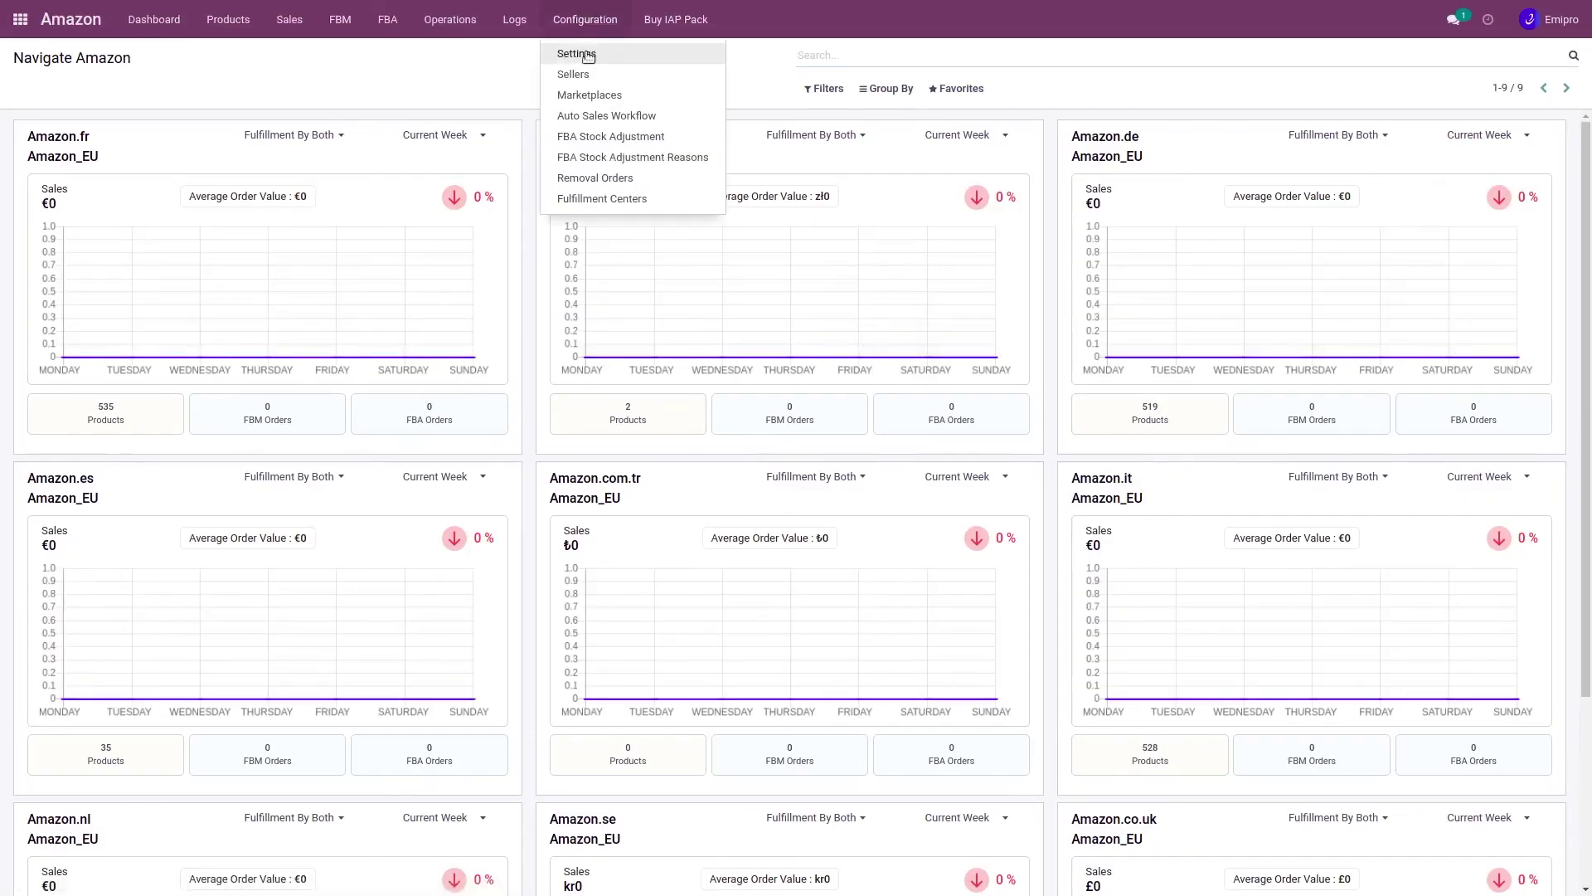
pyautogui.click(585, 52)
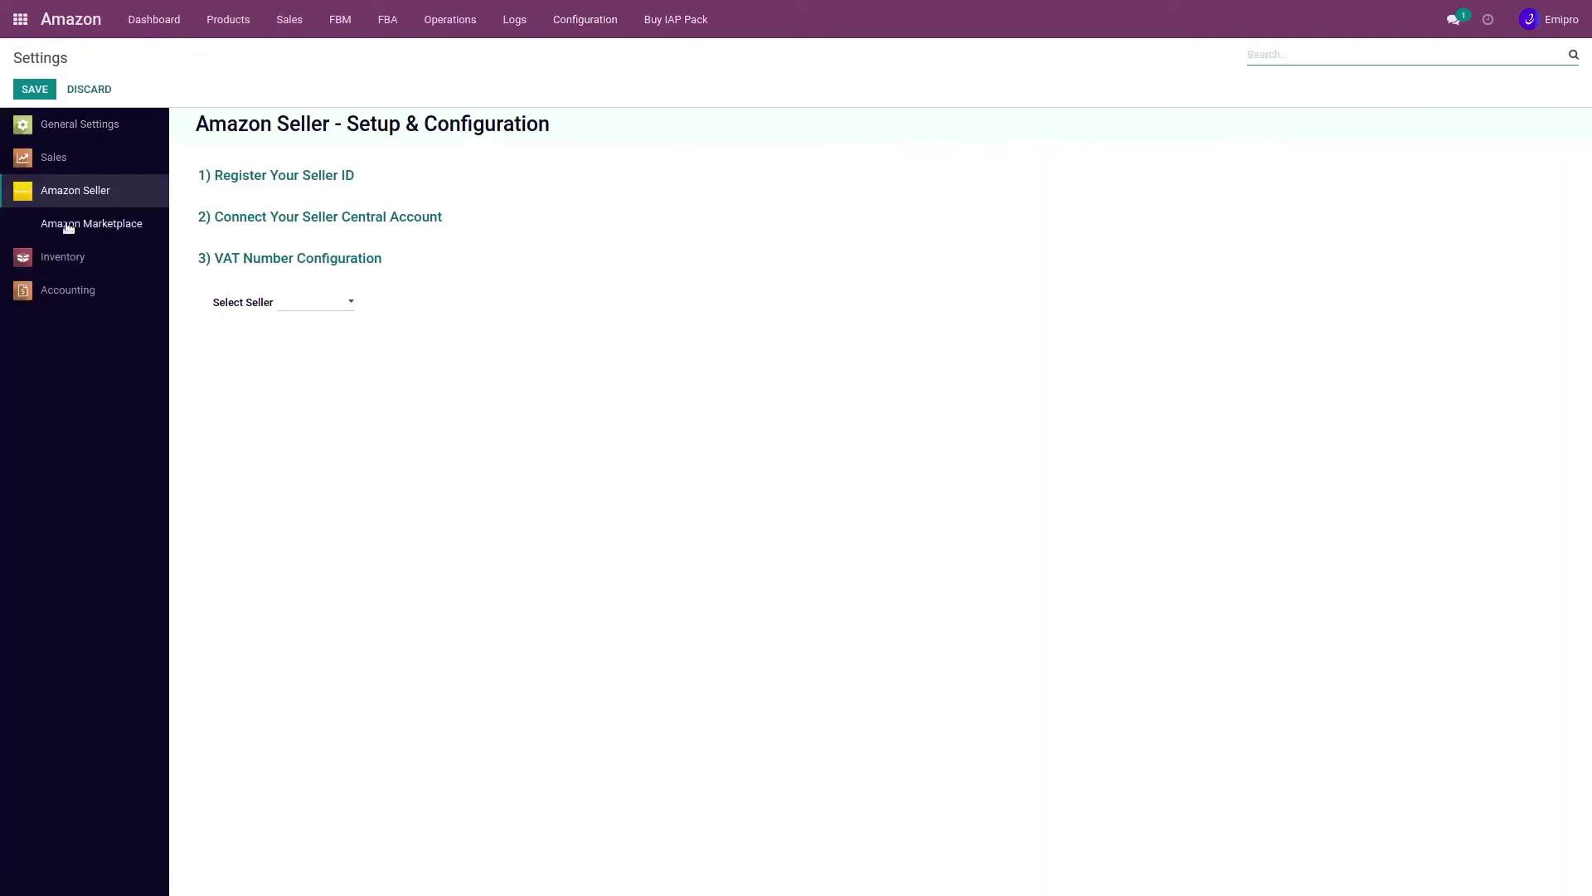
pyautogui.click(71, 225)
# Step: Select seller Amazon_EU and marketplace Amazon.fr, and check which FBA Warehouse is assigned for its orders
pyautogui.click(290, 169)
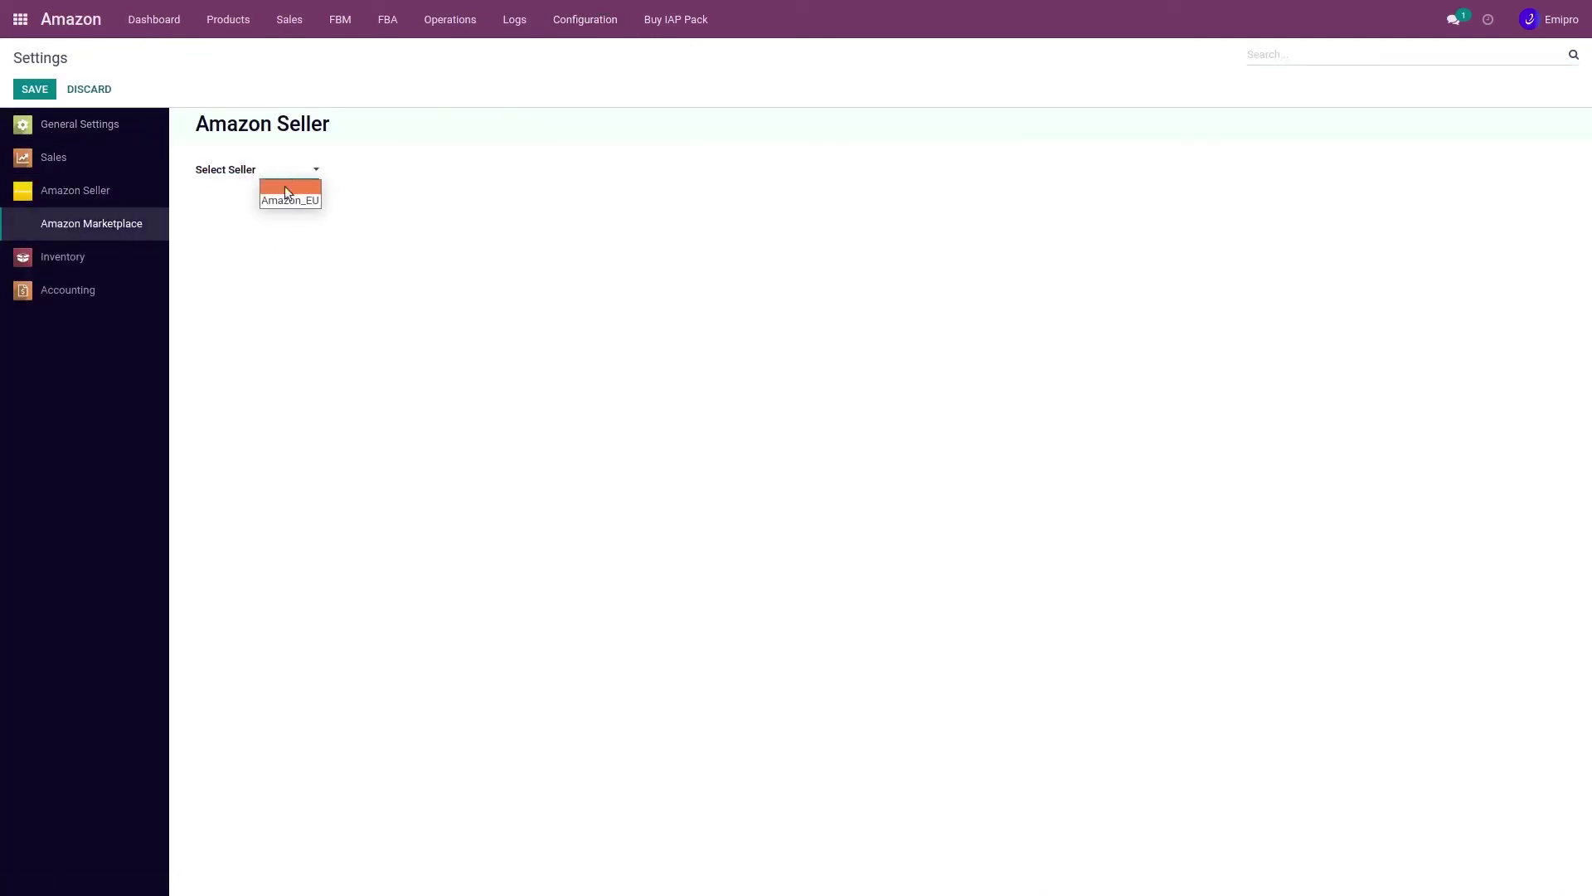
pyautogui.click(291, 200)
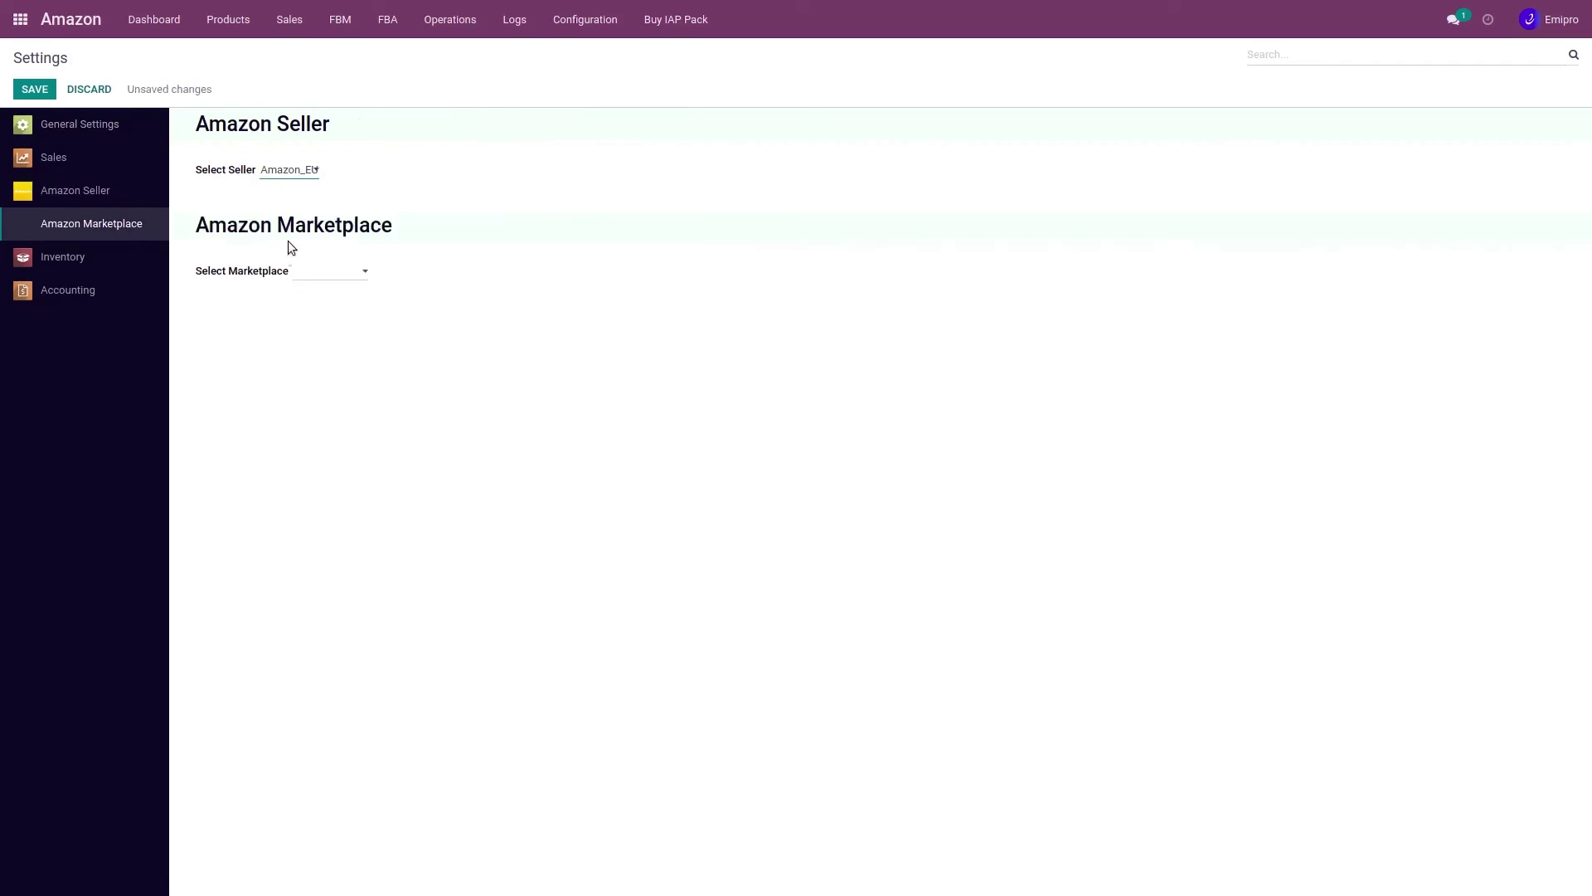
pyautogui.click(332, 274)
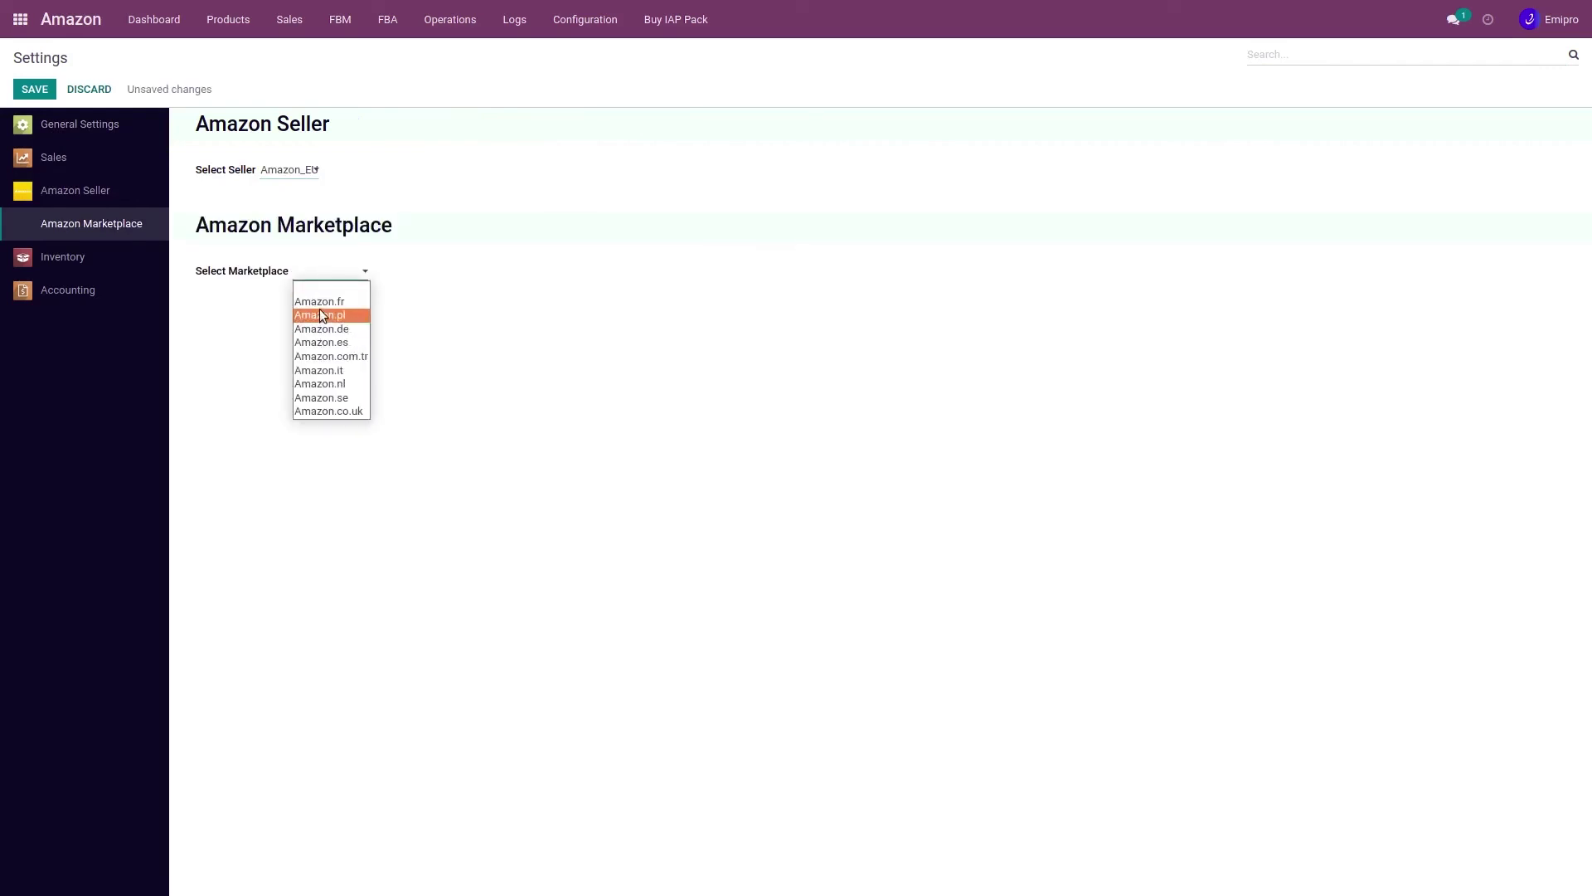
pyautogui.click(325, 302)
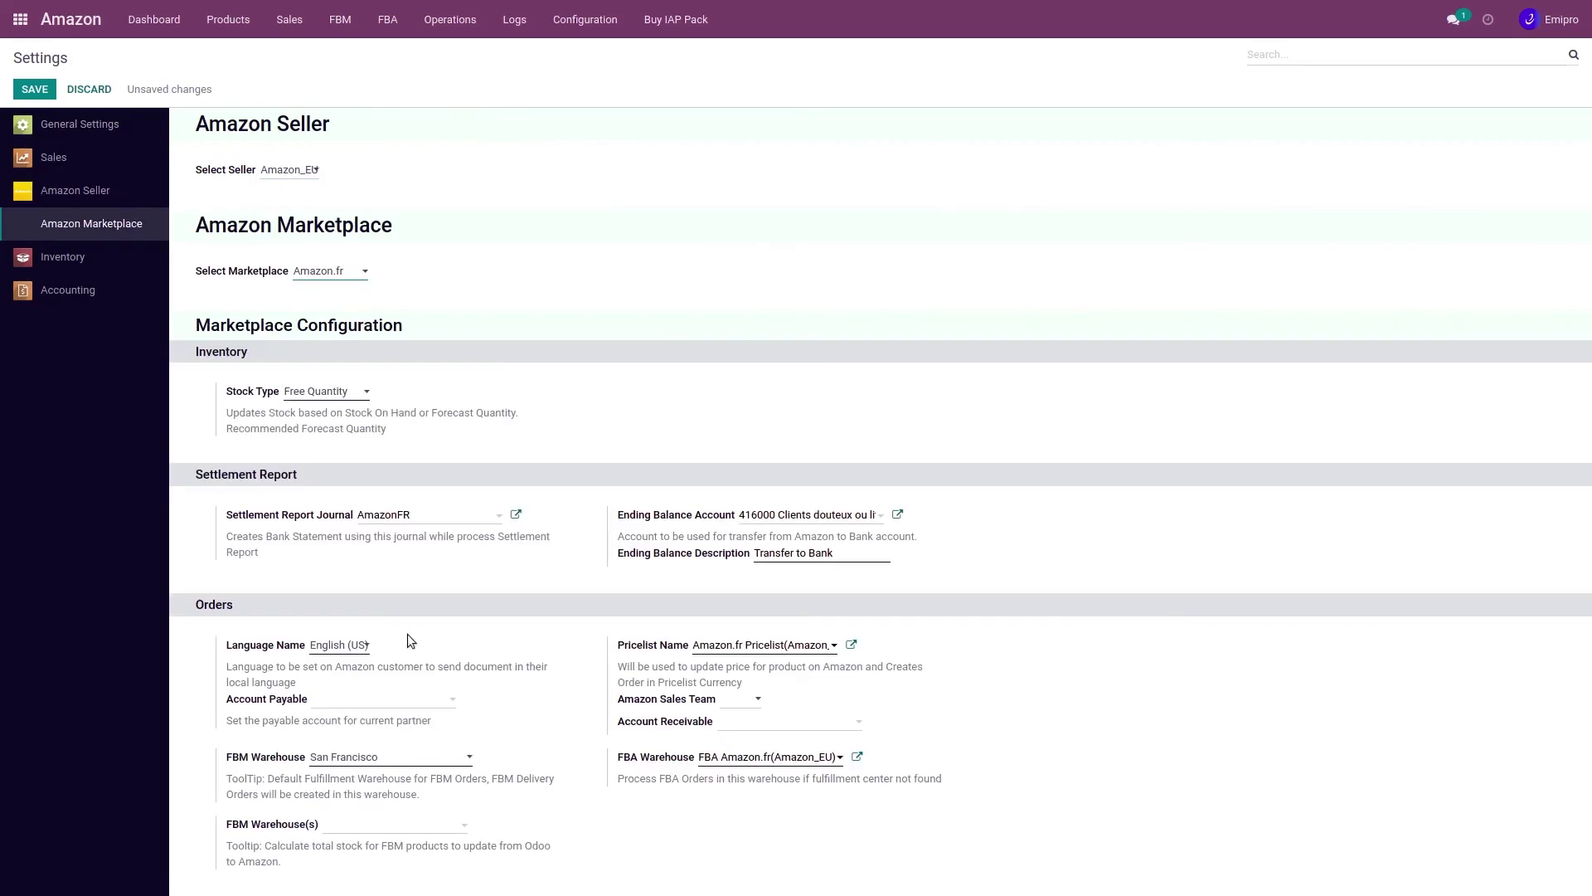
pyautogui.moveTo(618, 757); pyautogui.dragTo(697, 760)
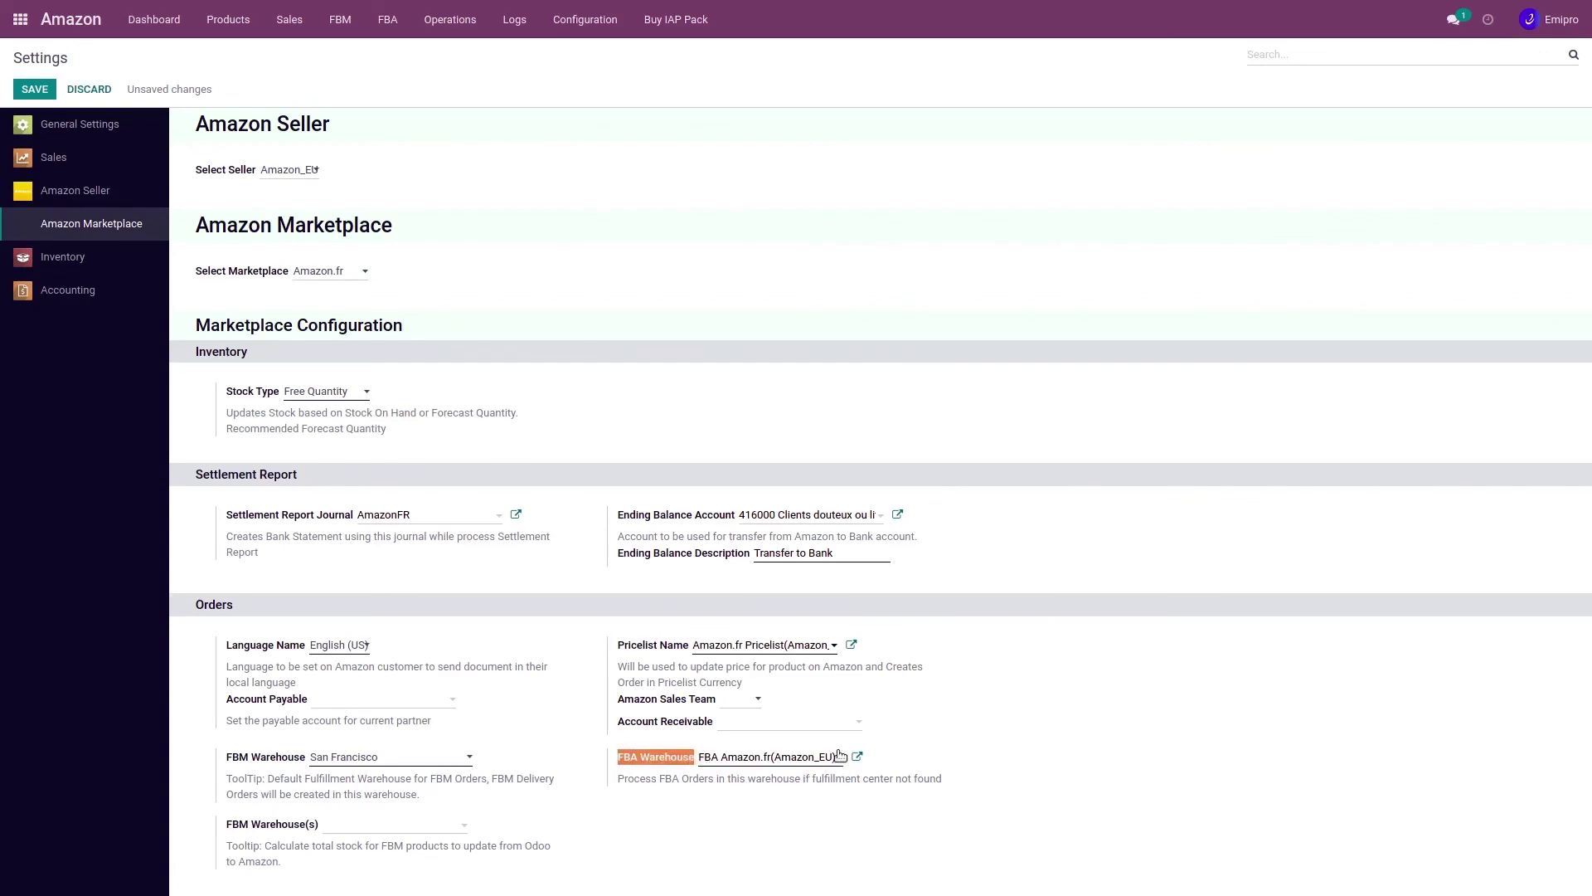
pyautogui.click(724, 346)
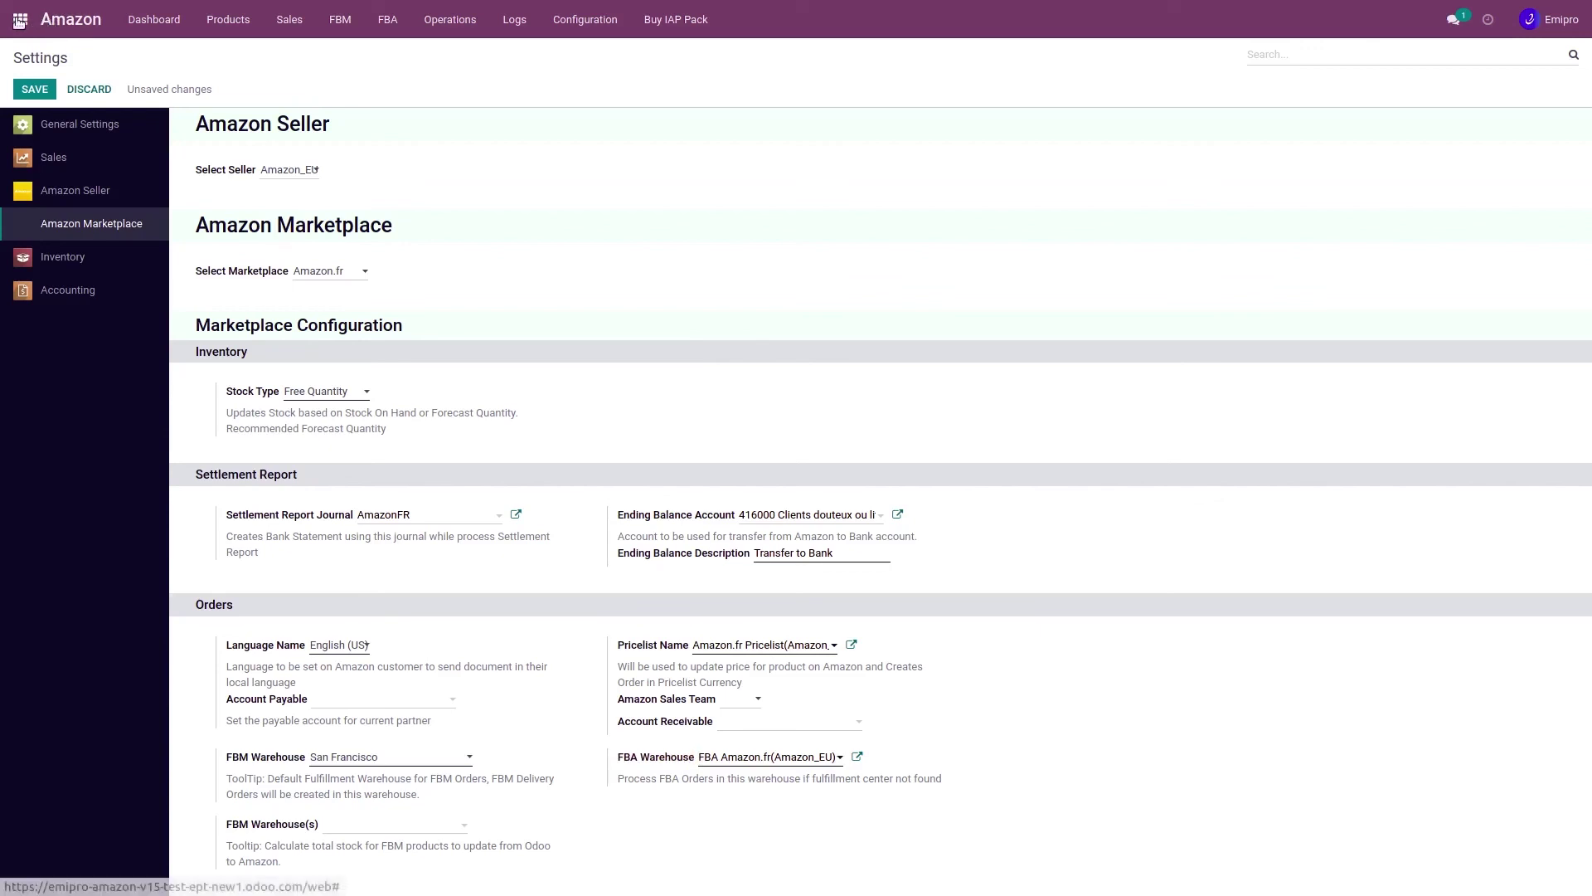